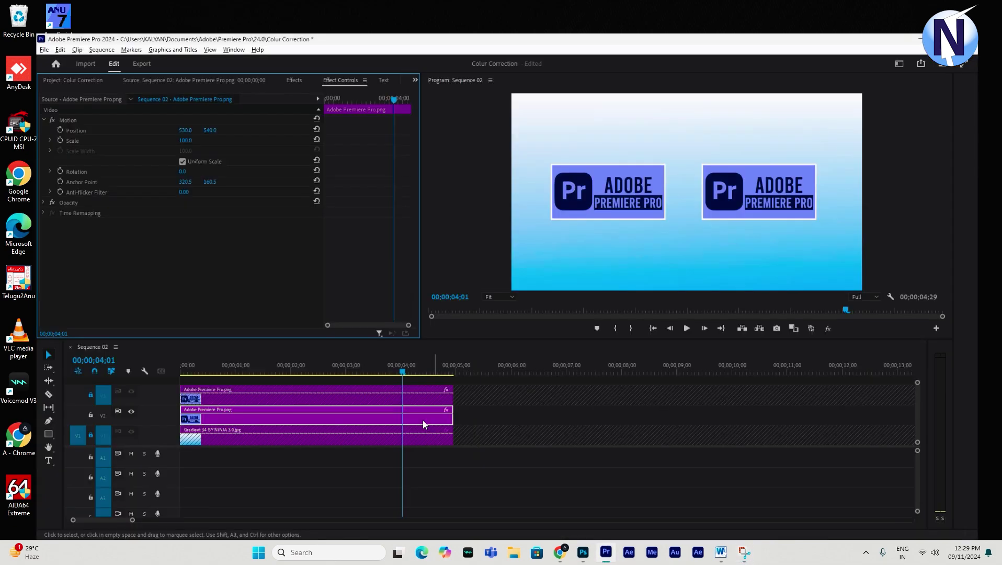
{"action": "left_click", "coordinate": [606, 403]}
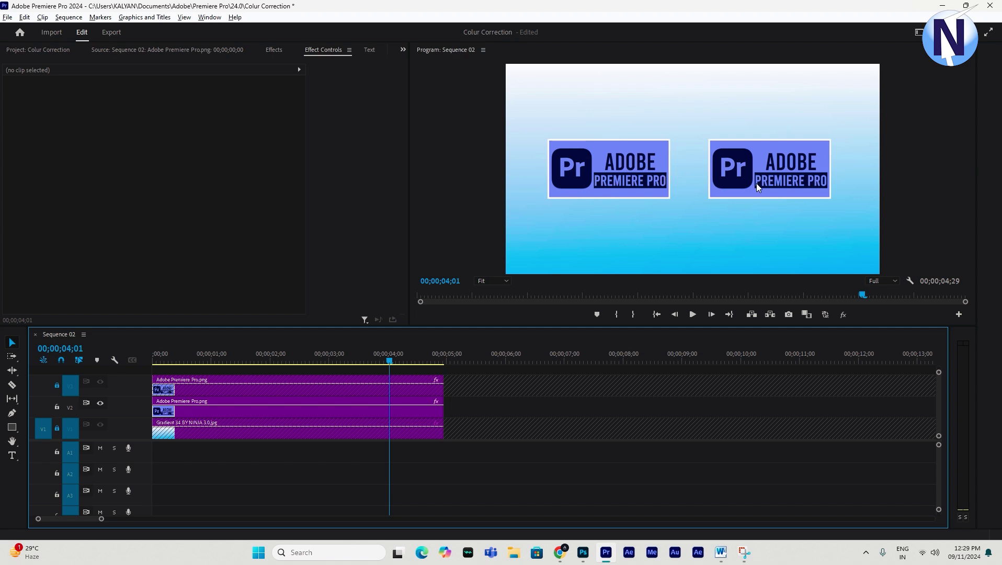
{"action": "left_click", "coordinate": [57, 386]}
{"action": "left_click", "coordinate": [589, 183]}
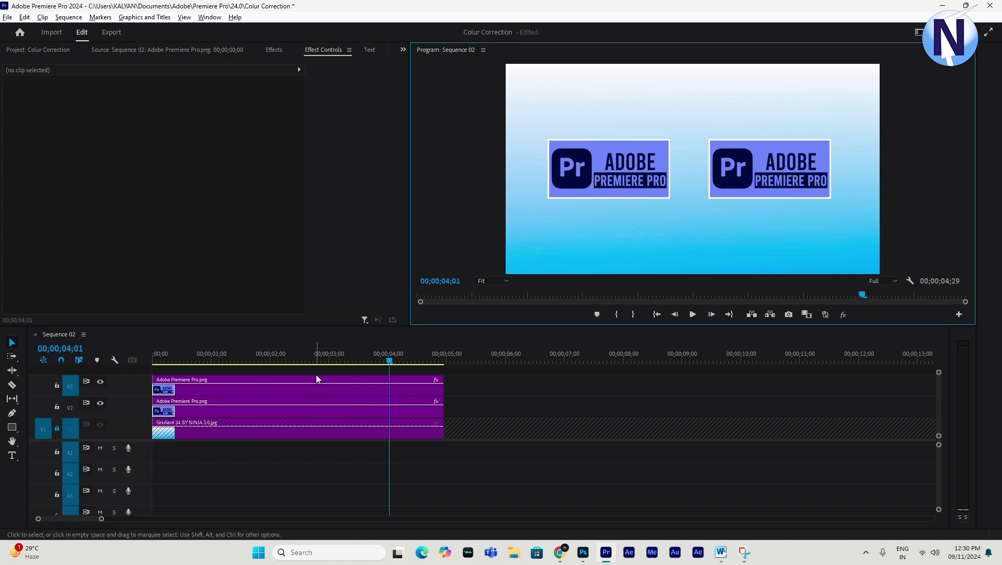
{"action": "left_click", "coordinate": [27, 49]}
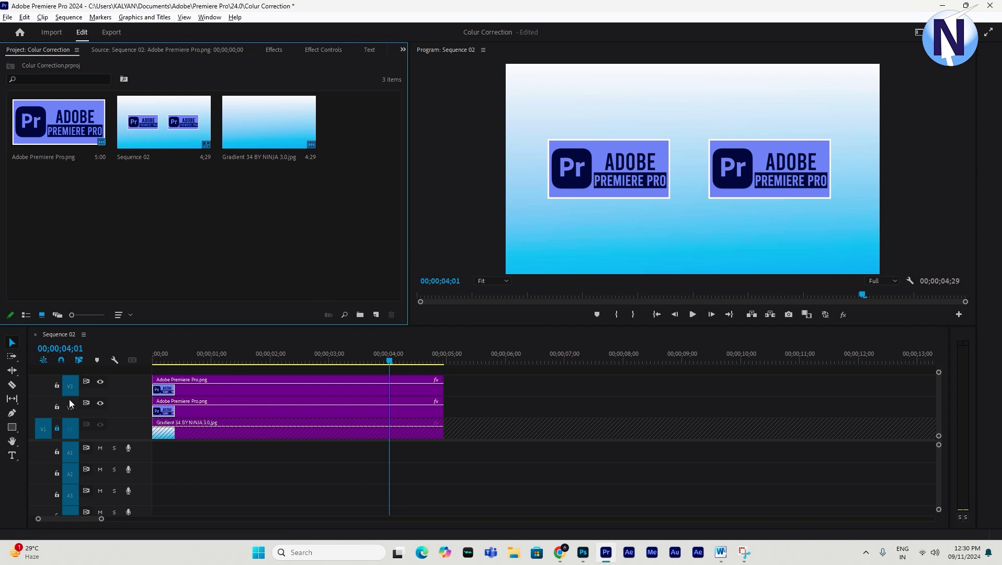
{"action": "left_click", "coordinate": [57, 385]}
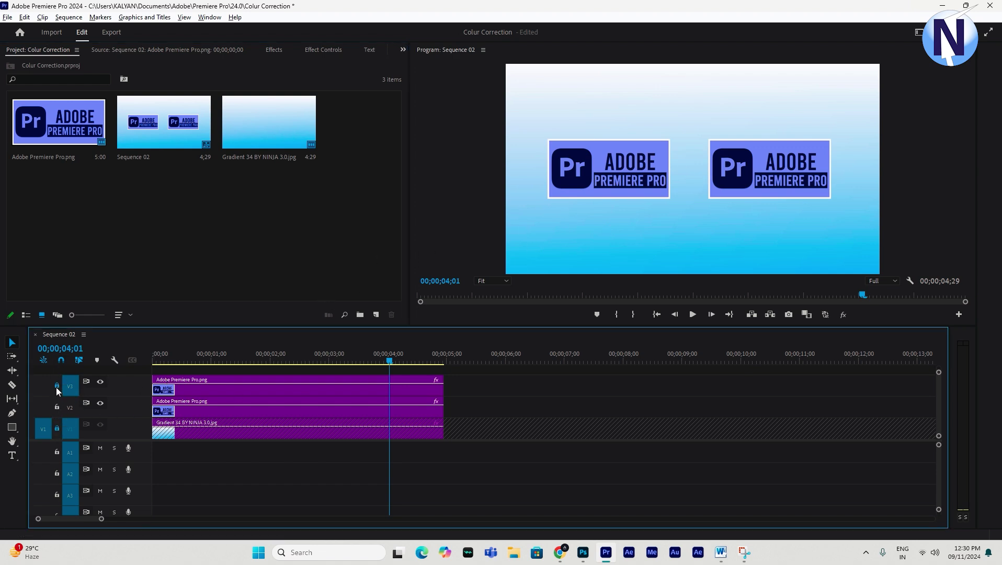
- Turn on Position and Scale keyframing for the logo clip on track V2 at 00;00;00;00
{"action": "left_click", "coordinate": [228, 415]}
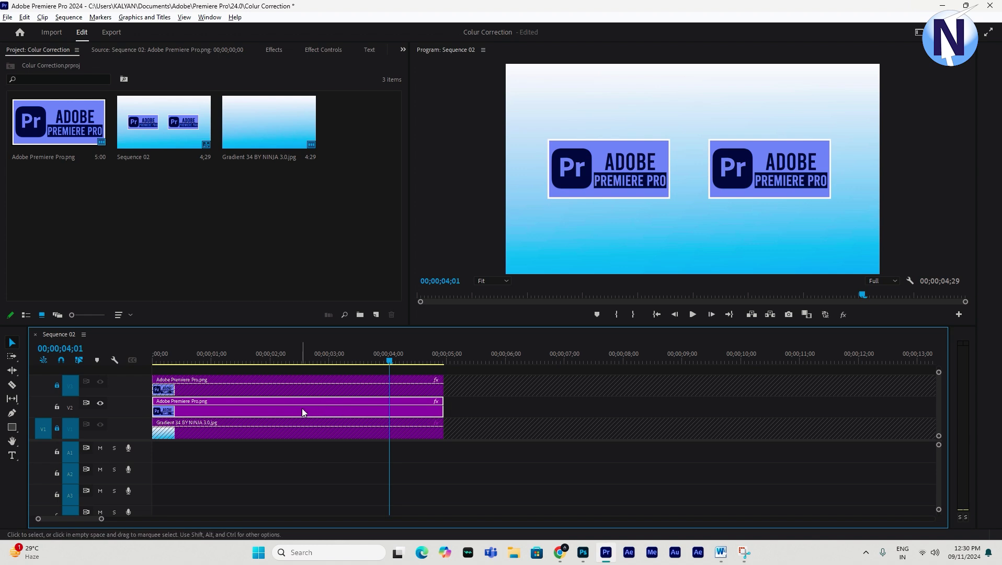
{"action": "left_click", "coordinate": [370, 360]}
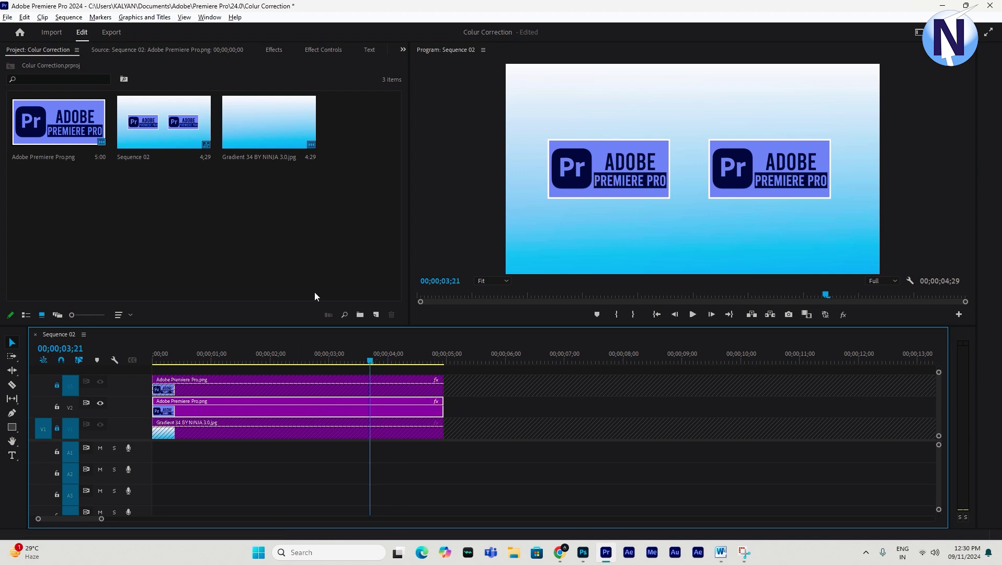
{"action": "left_click", "coordinate": [324, 50]}
{"action": "left_click", "coordinate": [558, 402]}
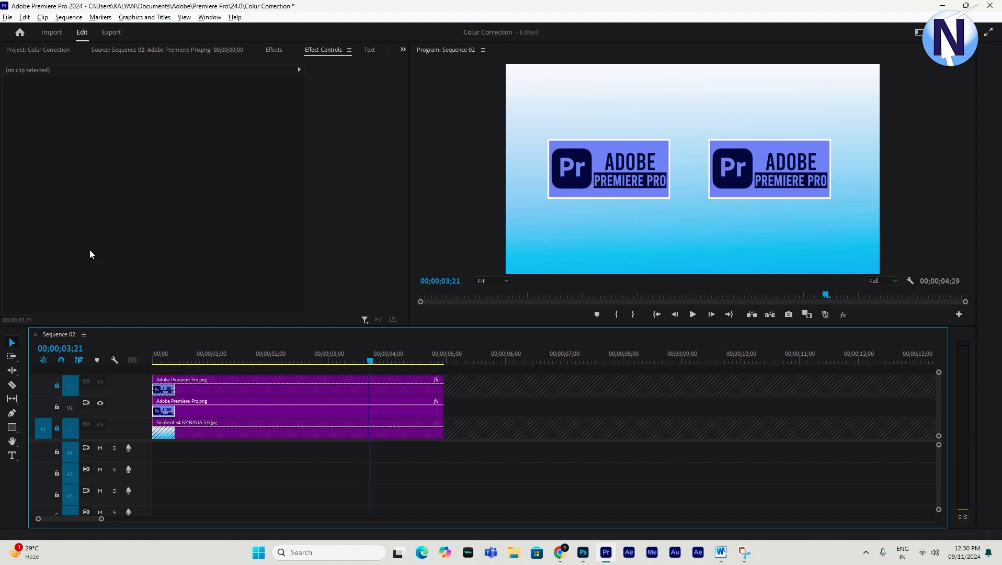
{"action": "left_click", "coordinate": [402, 410]}
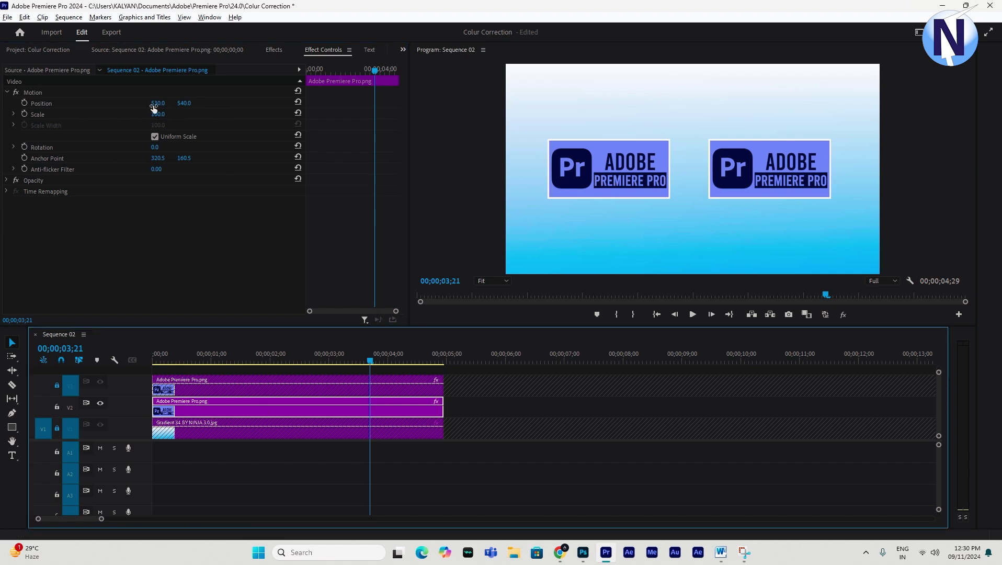
{"action": "left_click", "coordinate": [314, 70]}
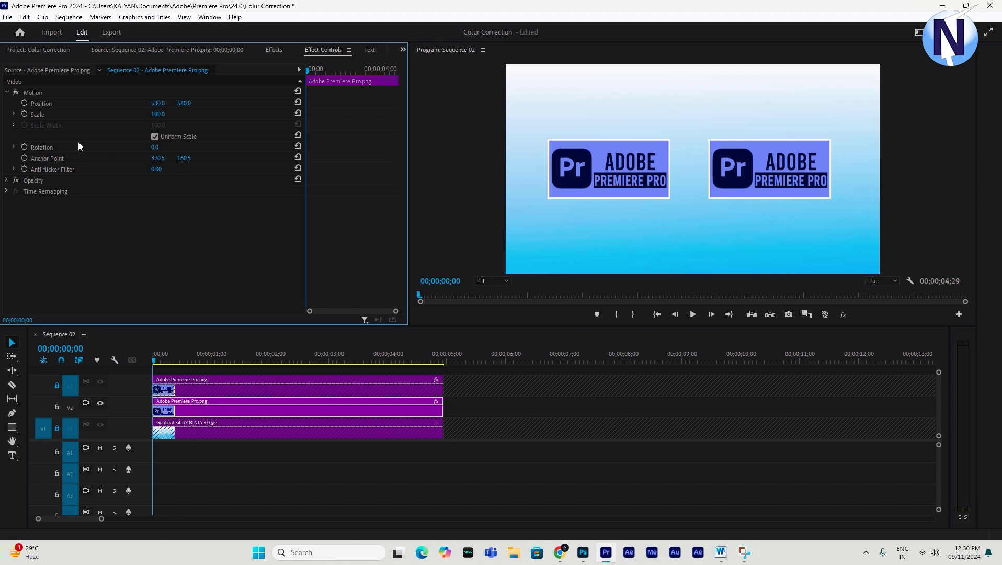
{"action": "left_click", "coordinate": [24, 114]}
{"action": "left_click", "coordinate": [24, 114]}
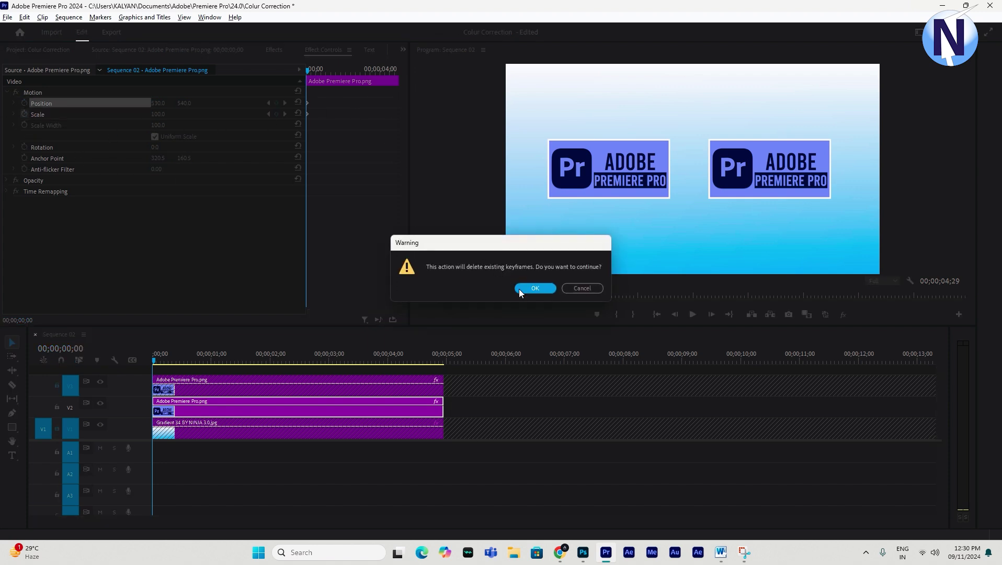
{"action": "left_click", "coordinate": [533, 288]}
{"action": "left_click", "coordinate": [24, 103]}
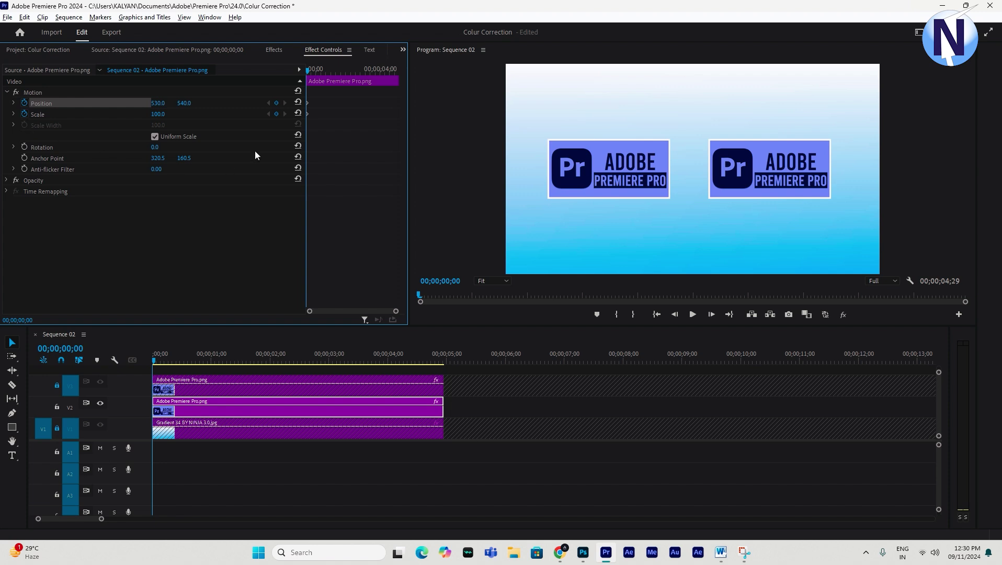
- Set the V2 logo clip's Scale to 0 at the starting keyframe
{"action": "left_click", "coordinate": [159, 114]}
{"action": "type", "text": "0"}
{"action": "key", "text": "Return"}
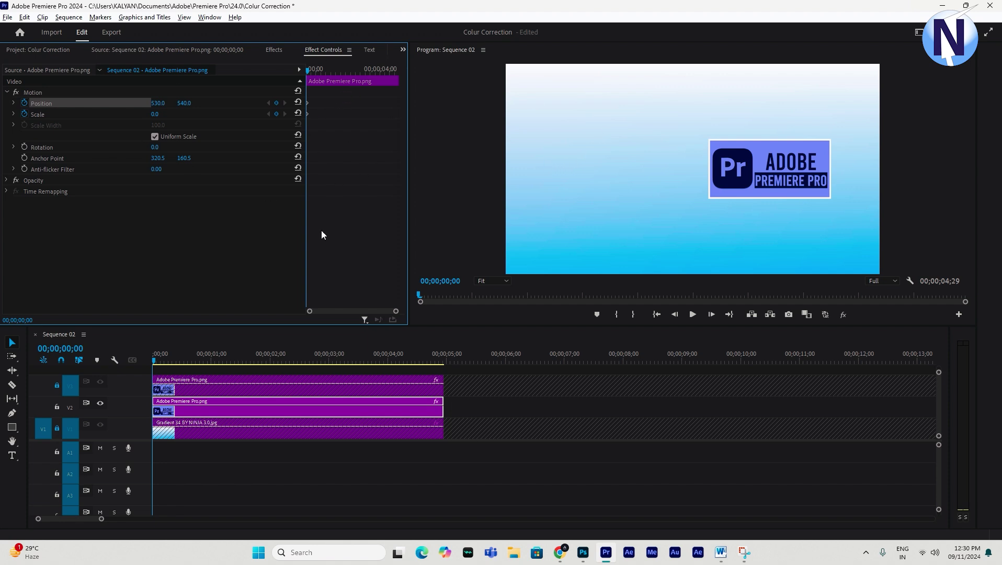
- Add a Scale keyframe of 120 to the V2 logo clip at 00;00;00;06
{"action": "left_click", "coordinate": [712, 314]}
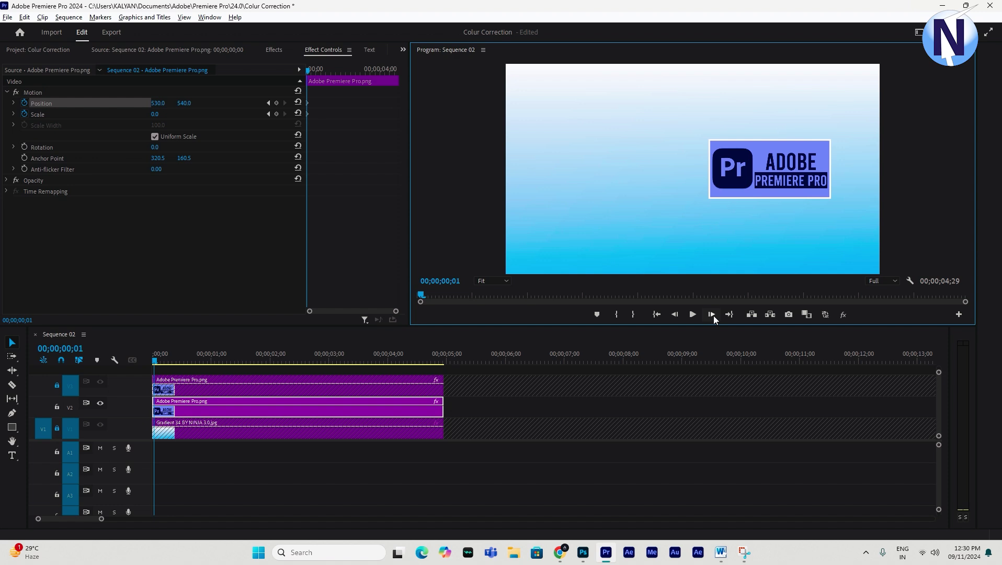
{"action": "left_click", "coordinate": [713, 316]}
{"action": "left_click", "coordinate": [713, 315]}
{"action": "left_click", "coordinate": [713, 316]}
{"action": "left_click", "coordinate": [713, 315]}
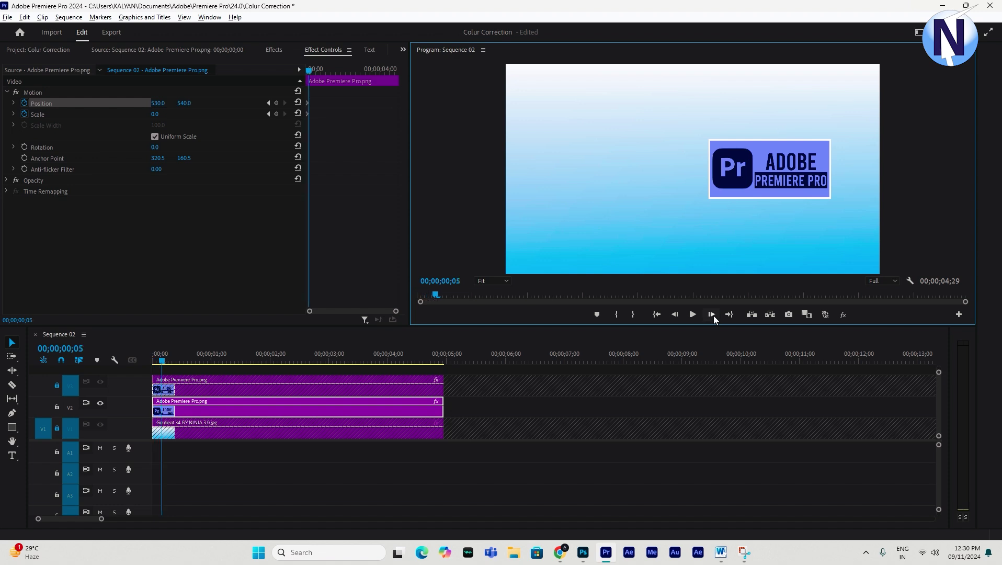
{"action": "left_click", "coordinate": [713, 315]}
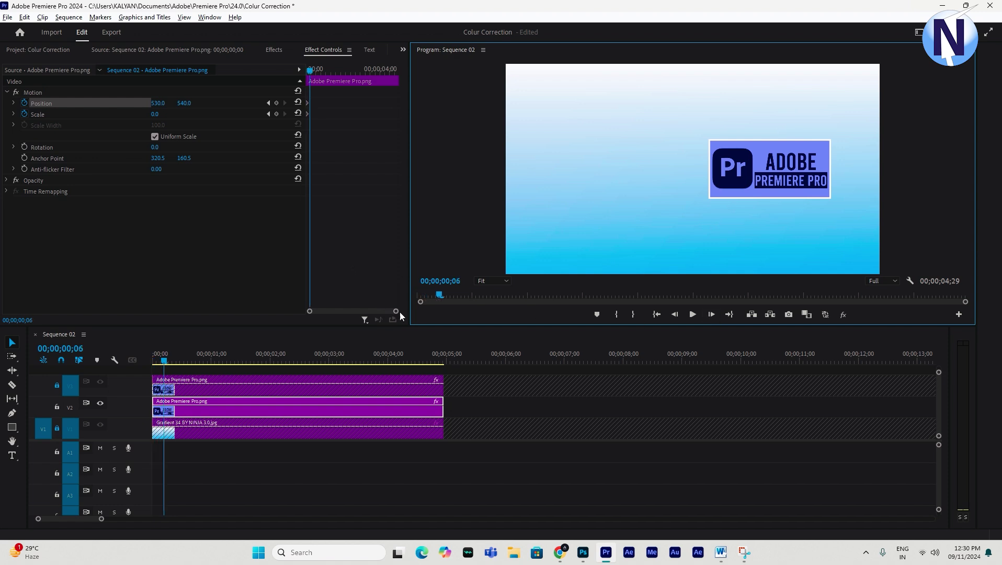
{"action": "left_click_drag", "start_coordinate": [399, 312], "coordinate": [330, 312]}
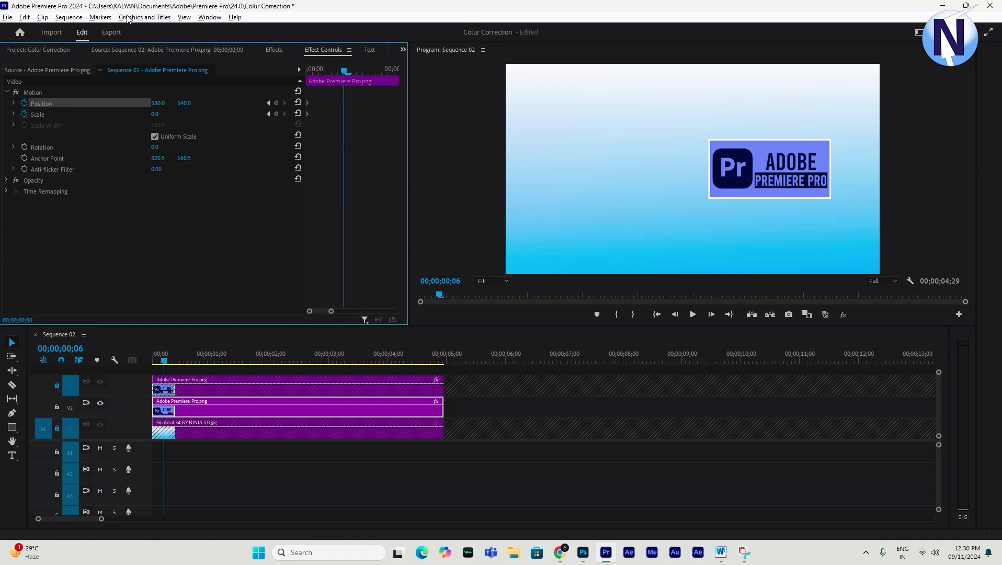
{"action": "left_click", "coordinate": [157, 114]}
{"action": "type", "text": "120"}
{"action": "key", "text": "Return"}
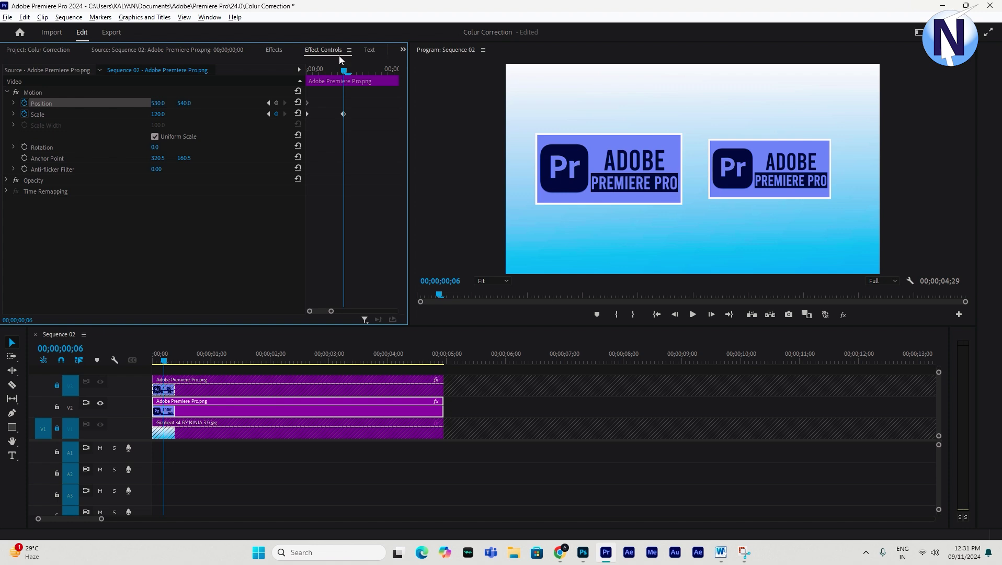
- Add a Scale keyframe of 100 to the V2 logo clip at 00;00;00;09
{"action": "left_click", "coordinate": [712, 314]}
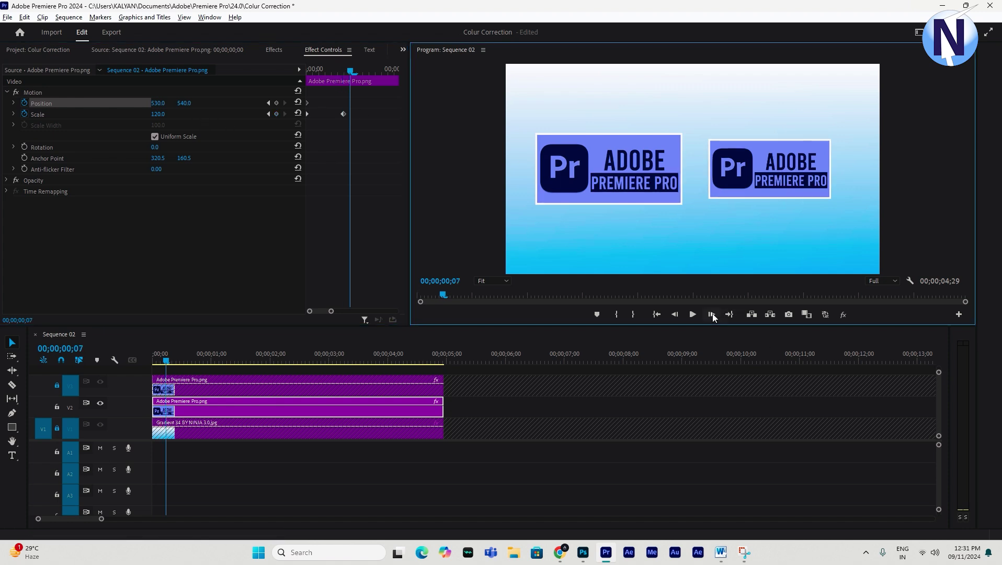
{"action": "left_click", "coordinate": [712, 314]}
{"action": "left_click", "coordinate": [712, 314]}
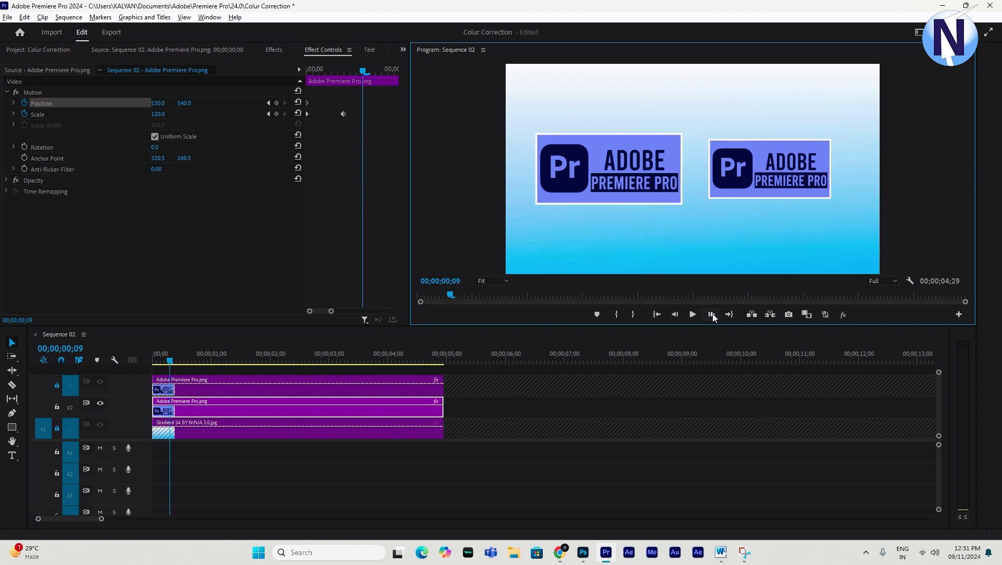
{"action": "left_click", "coordinate": [159, 114]}
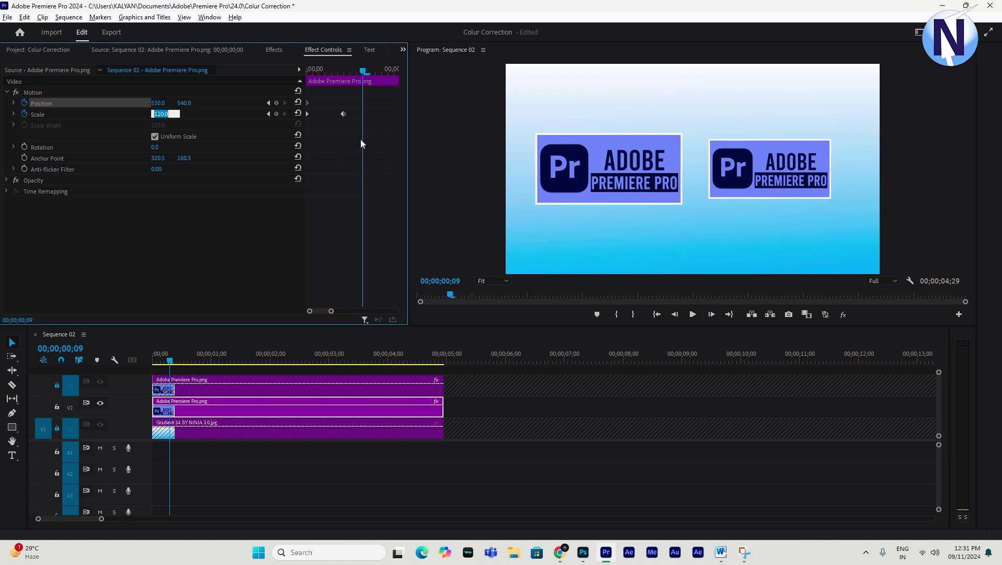
{"action": "type", "text": "80"}
{"action": "key", "text": "Return"}
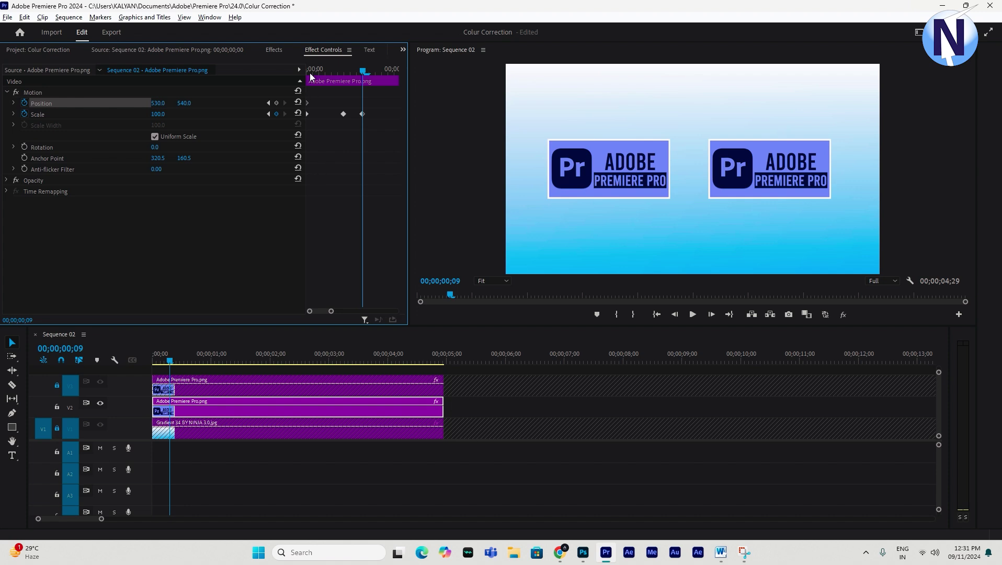
- Play back the V2 logo's scale animation in the program preview
{"action": "left_click", "coordinate": [332, 69]}
{"action": "left_click_drag", "start_coordinate": [332, 69], "coordinate": [351, 141]}
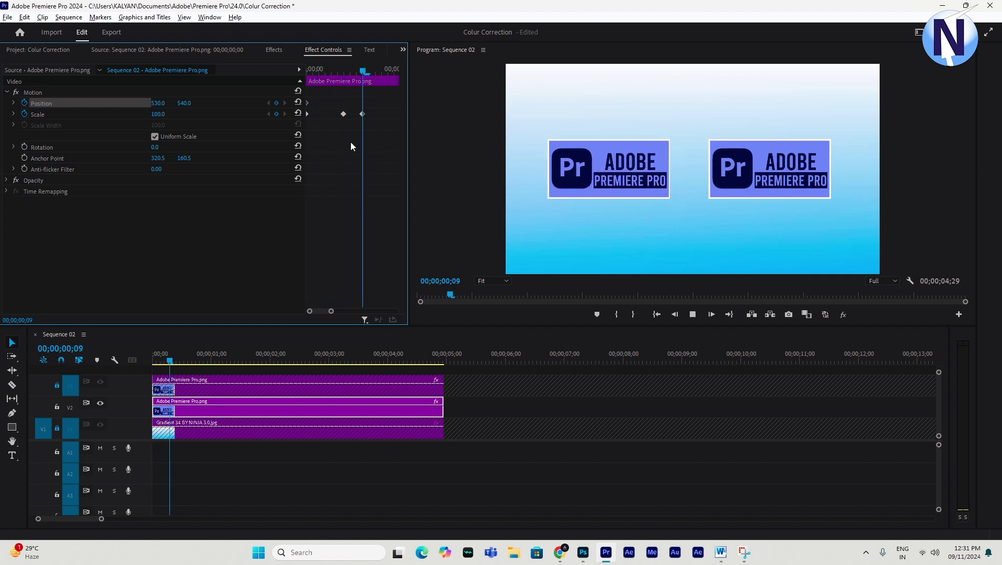
{"action": "key", "text": "space"}
{"action": "key", "text": "space"}
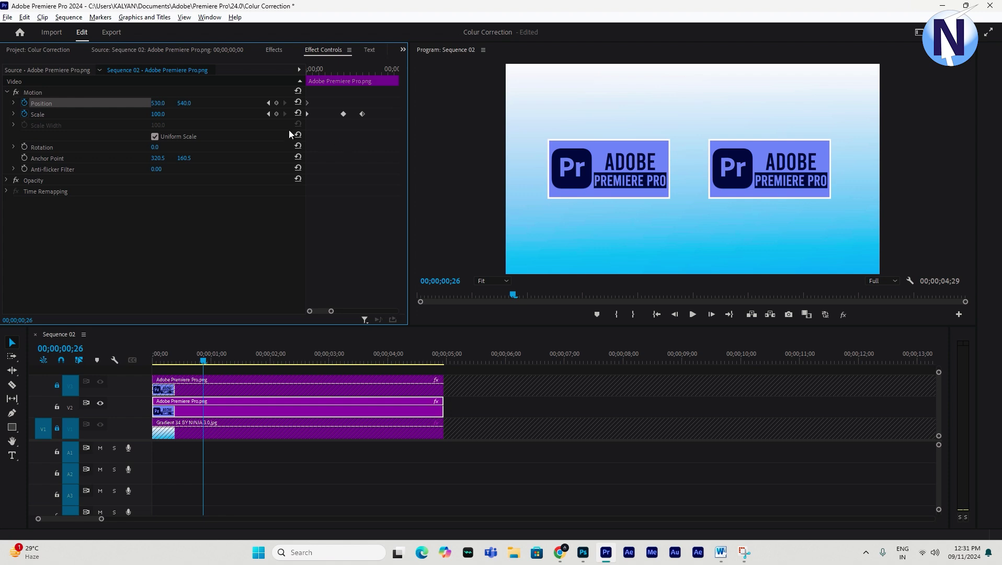
- Add a Position keyframe to the V2 logo at 00;00;00;09, and set its horizontal Position to 690 at 00;00;00;18
{"action": "left_click", "coordinate": [268, 115]}
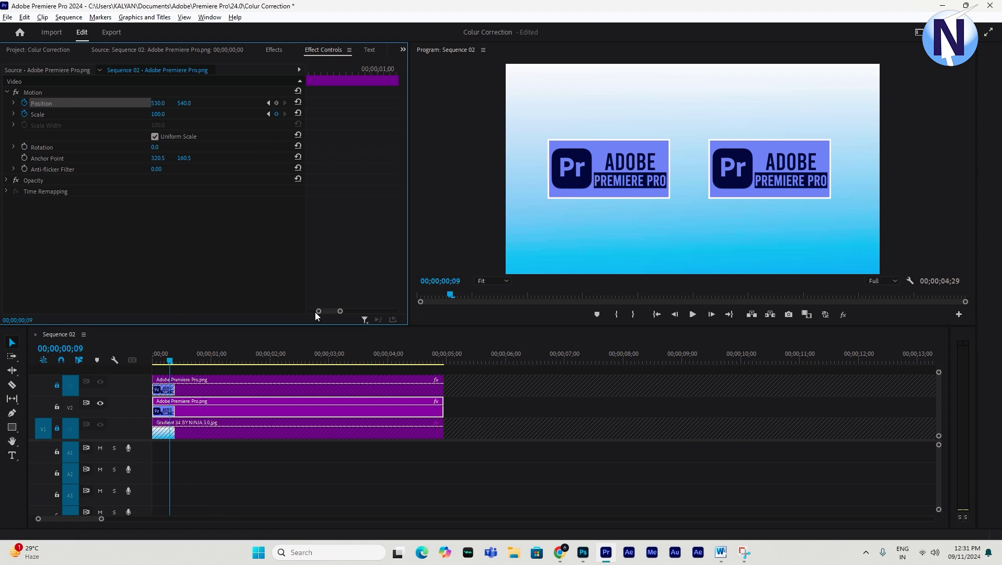
{"action": "left_click_drag", "start_coordinate": [315, 312], "coordinate": [337, 312]}
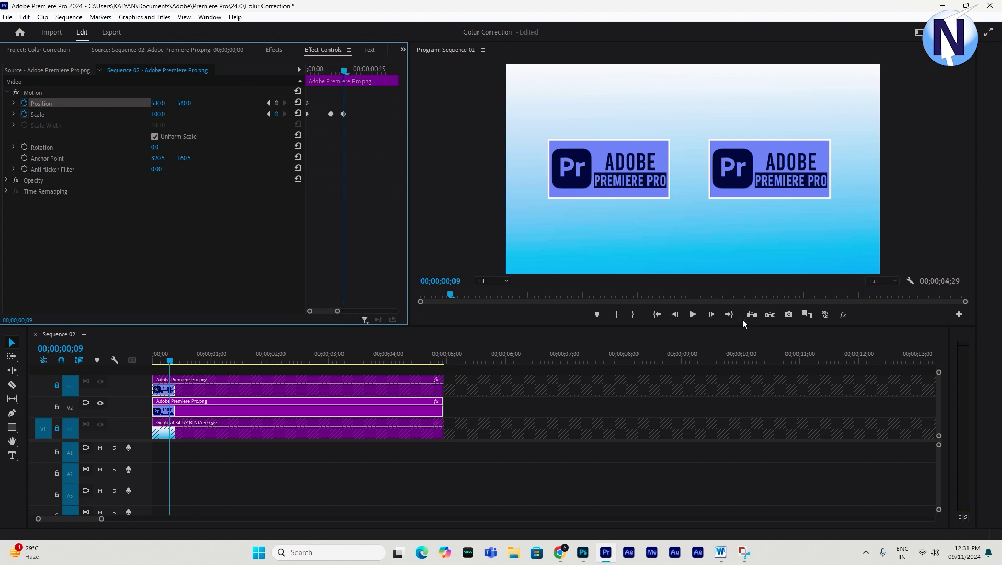
{"action": "left_click_drag", "start_coordinate": [341, 310], "coordinate": [350, 312]}
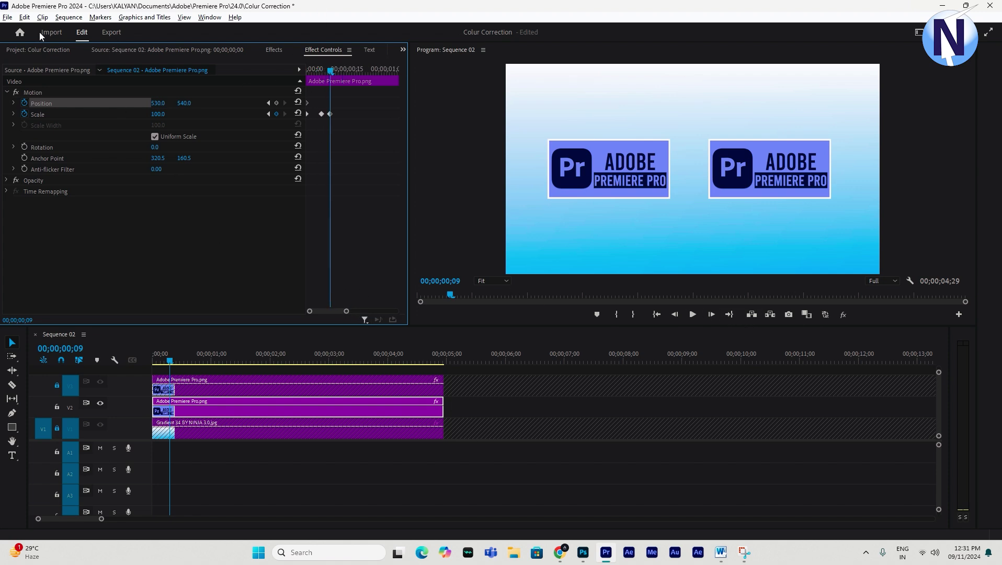
{"action": "left_click", "coordinate": [276, 103]}
{"action": "left_click_drag", "start_coordinate": [330, 71], "coordinate": [356, 74]}
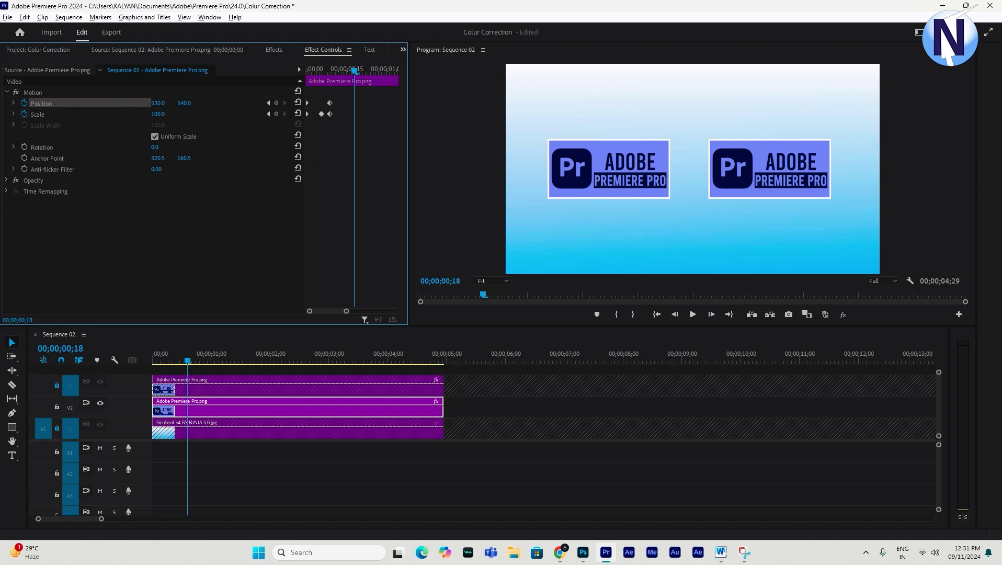
{"action": "left_click_drag", "start_coordinate": [158, 103], "coordinate": [241, 103]}
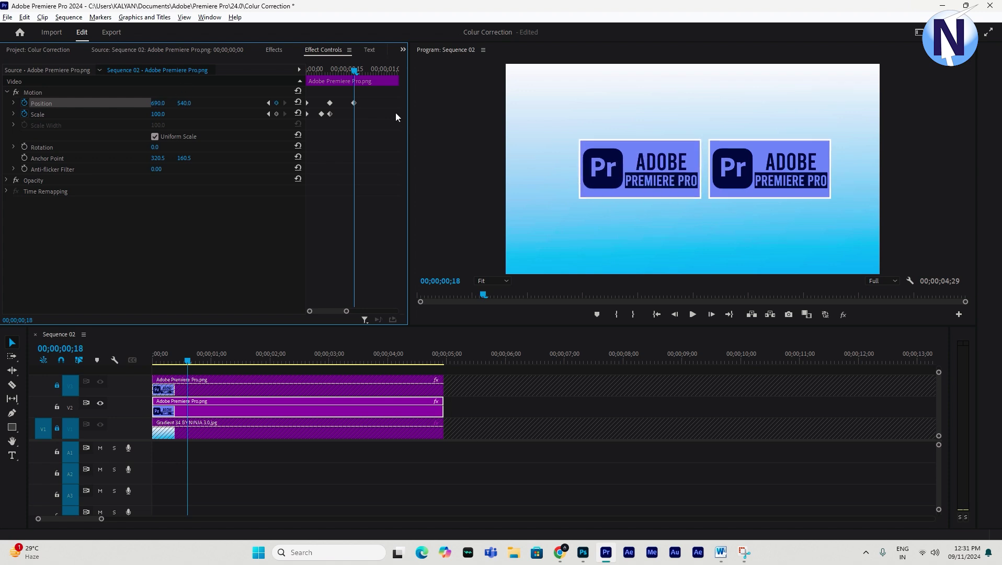
- Check the V2 logo's horizontal Position at the 00;00;00;09 keyframe and return to the last Position keyframe
{"action": "left_click_drag", "start_coordinate": [356, 72], "coordinate": [377, 71]}
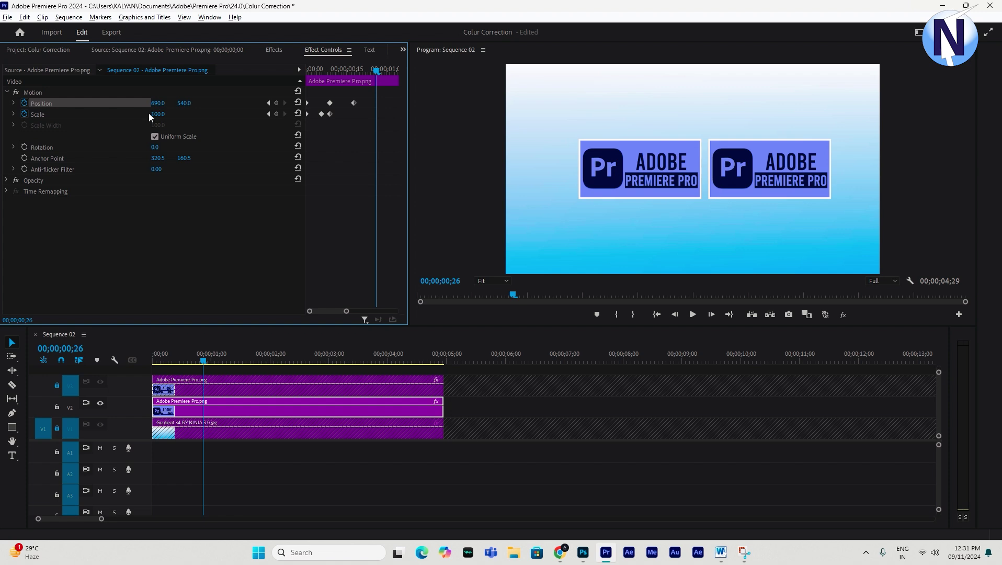
{"action": "left_click", "coordinate": [268, 103]}
{"action": "left_click", "coordinate": [268, 103]}
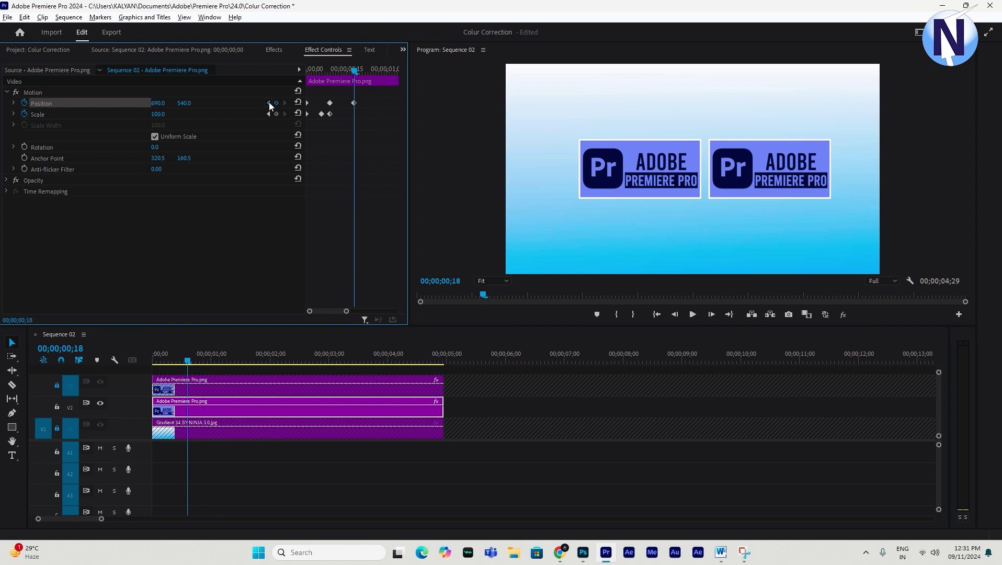
{"action": "left_click", "coordinate": [158, 103]}
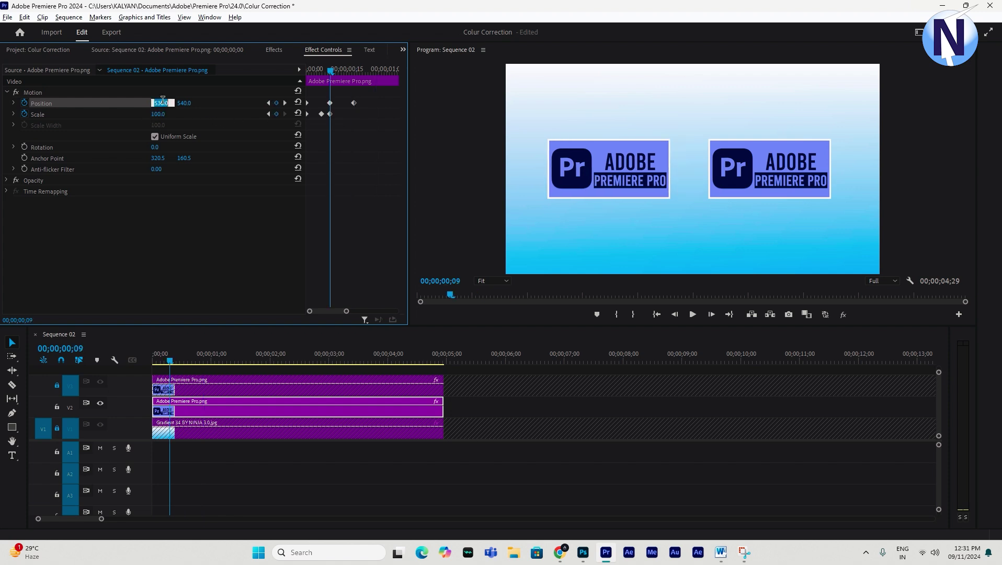
{"action": "left_click", "coordinate": [204, 110]}
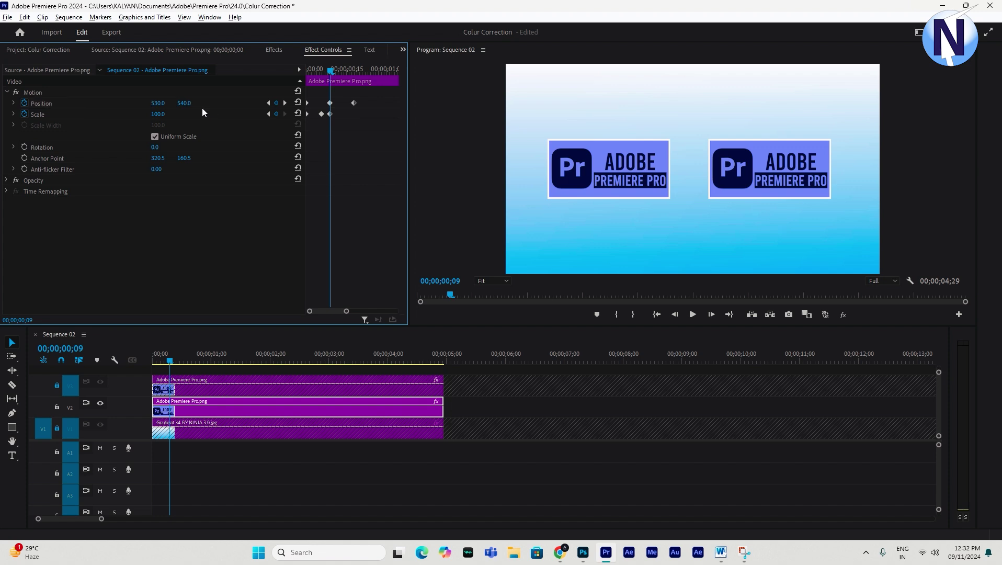
{"action": "left_click", "coordinate": [285, 103]}
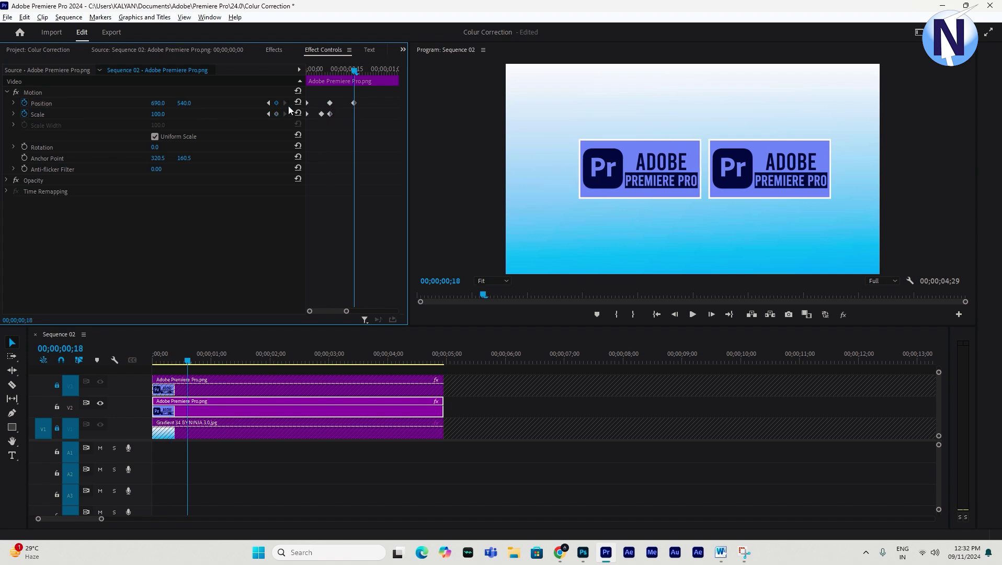
- Set the V2 logo's horizontal Position to 530 at 00;00;00;28 to slide it back
{"action": "left_click", "coordinate": [374, 72]}
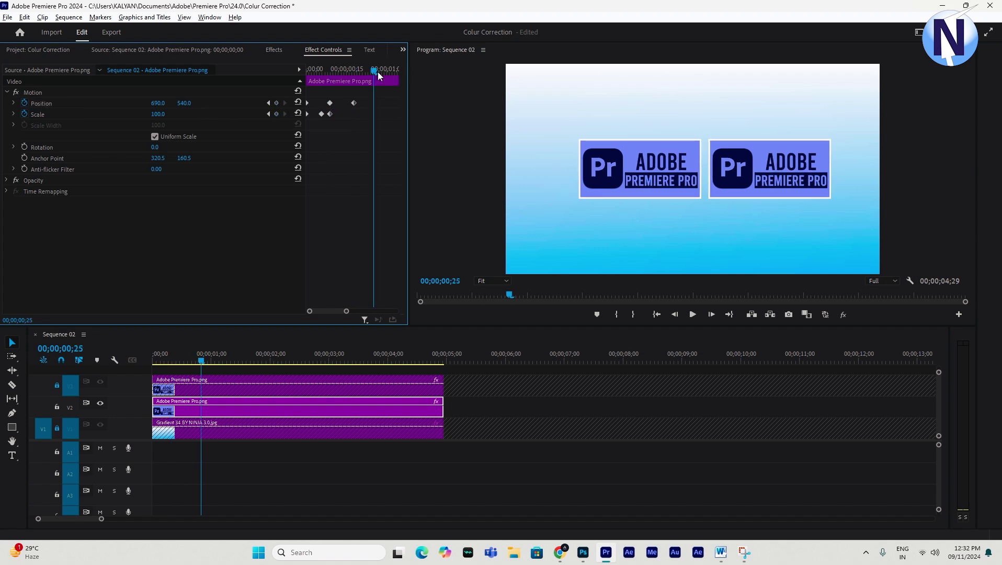
{"action": "left_click", "coordinate": [378, 69]}
{"action": "left_click", "coordinate": [382, 70]}
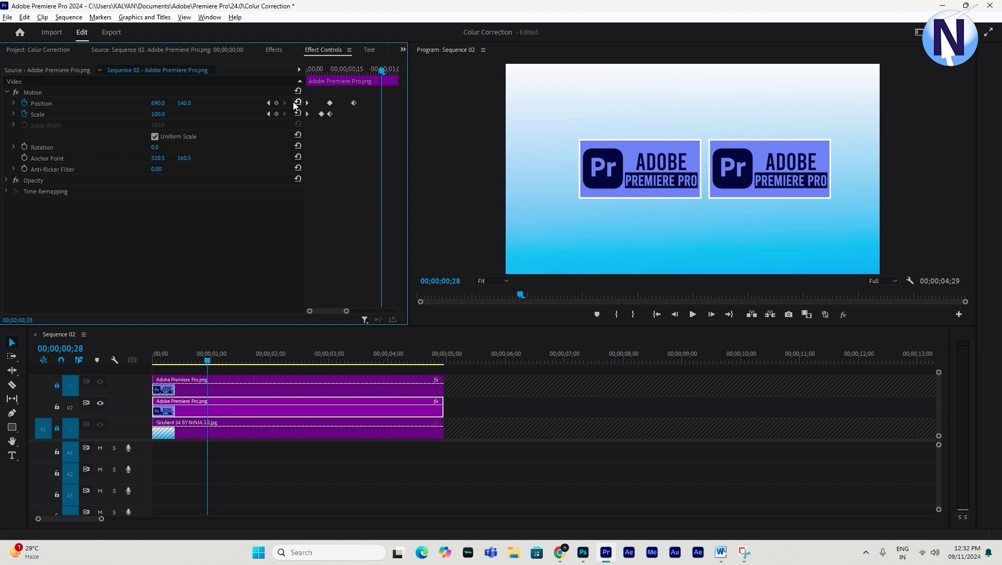
{"action": "left_click", "coordinate": [158, 103]}
{"action": "type", "text": "530"}
{"action": "key", "text": "Return"}
- Scrub through the V2 logo's slide and check the Position keyframe values at 00;00;00;09 and 00;00;00;18
{"action": "left_click", "coordinate": [327, 70]}
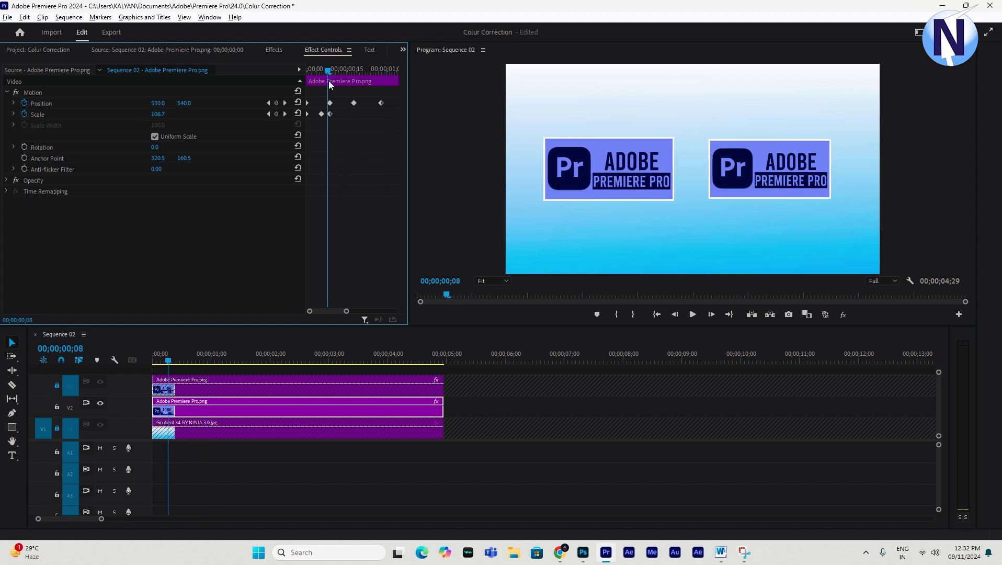
{"action": "left_click_drag", "start_coordinate": [330, 86], "coordinate": [379, 87]}
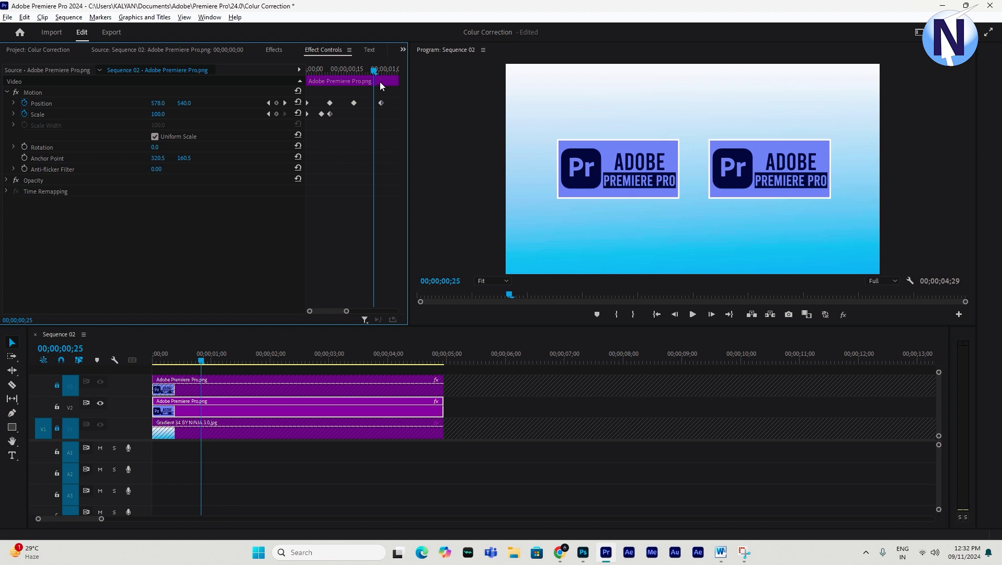
{"action": "key", "text": "minus"}
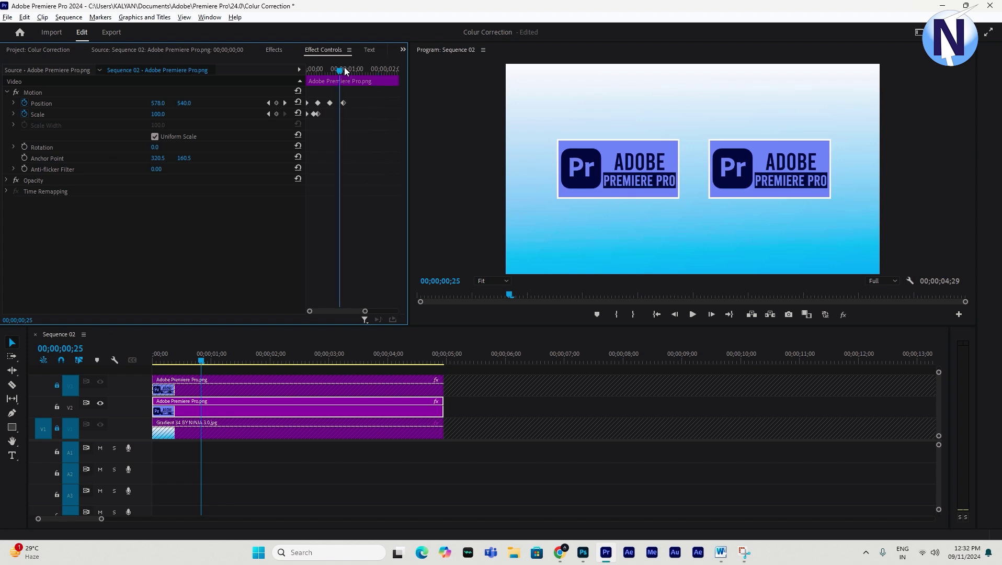
{"action": "left_click_drag", "start_coordinate": [345, 72], "coordinate": [361, 75]}
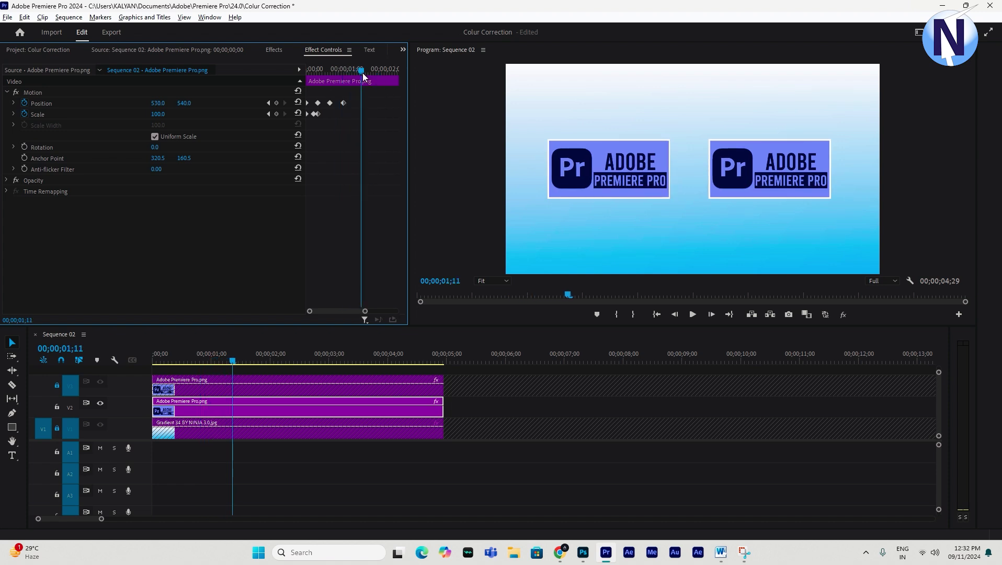
{"action": "left_click", "coordinate": [267, 103]}
{"action": "left_click", "coordinate": [267, 103]}
{"action": "left_click", "coordinate": [267, 103]}
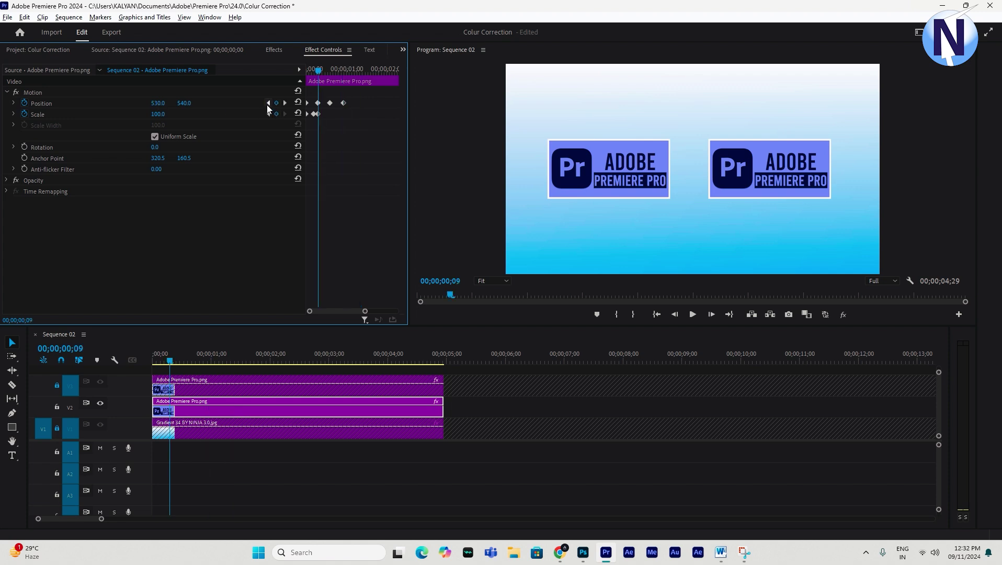
{"action": "left_click", "coordinate": [285, 103]}
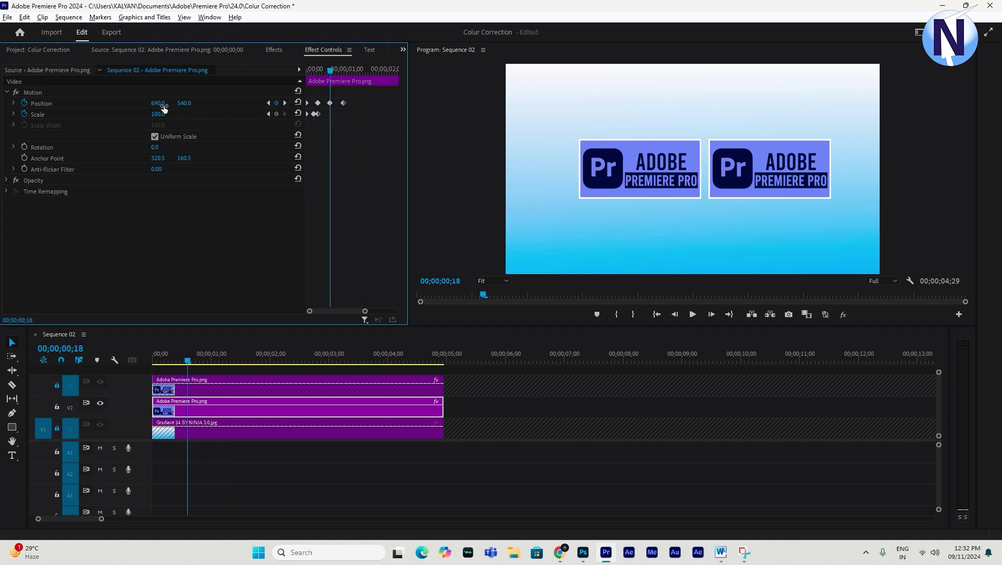
- Set the V2 logo's horizontal Position to 690 at 00;00;01;10 and to 530 at 00;00;01;22
{"action": "left_click_drag", "start_coordinate": [351, 68], "coordinate": [362, 71]}
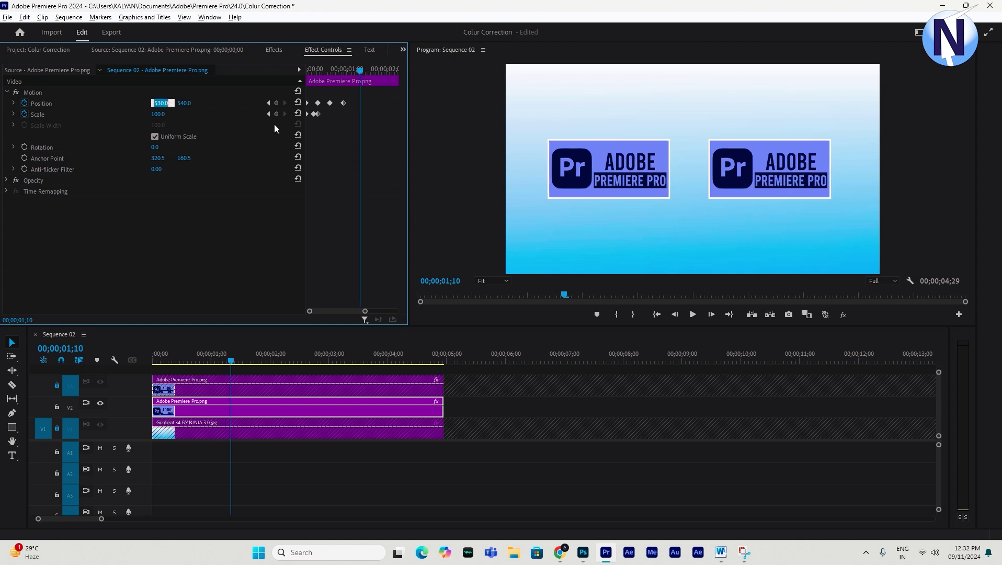
{"action": "type", "text": "690"}
{"action": "key", "text": "Return"}
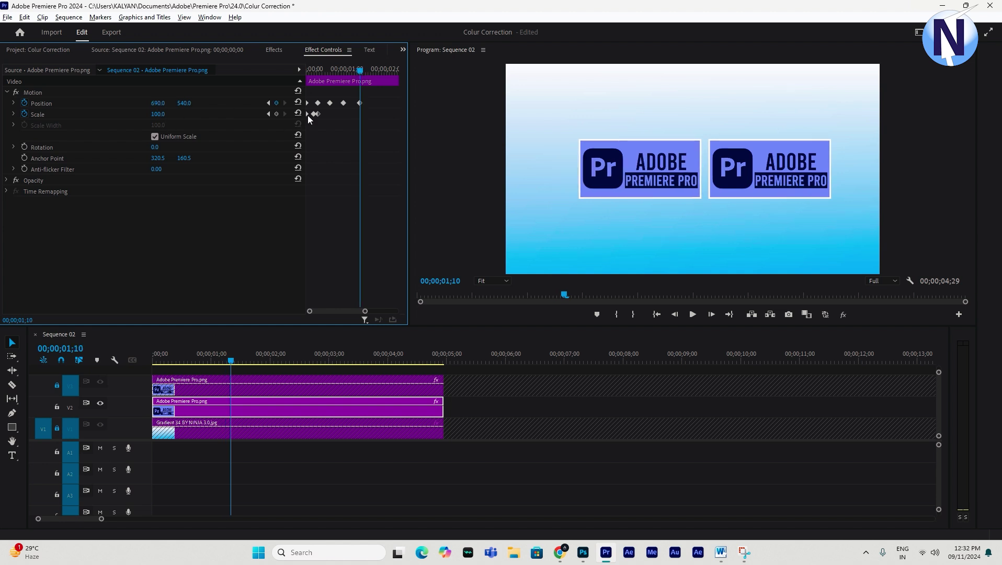
{"action": "left_click_drag", "start_coordinate": [360, 68], "coordinate": [378, 76]}
{"action": "left_click", "coordinate": [162, 105]}
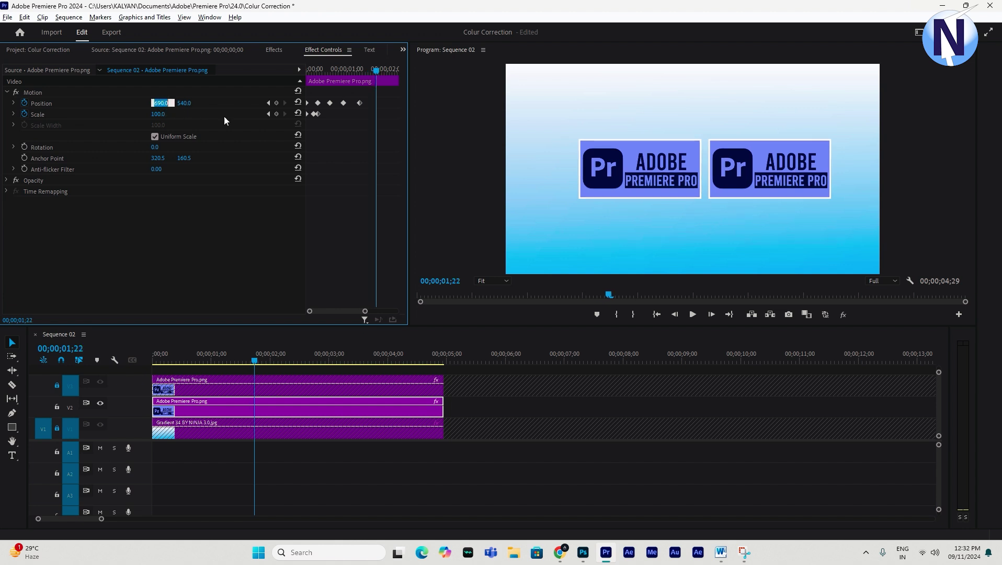
{"action": "type", "text": "530"}
{"action": "key", "text": "Return"}
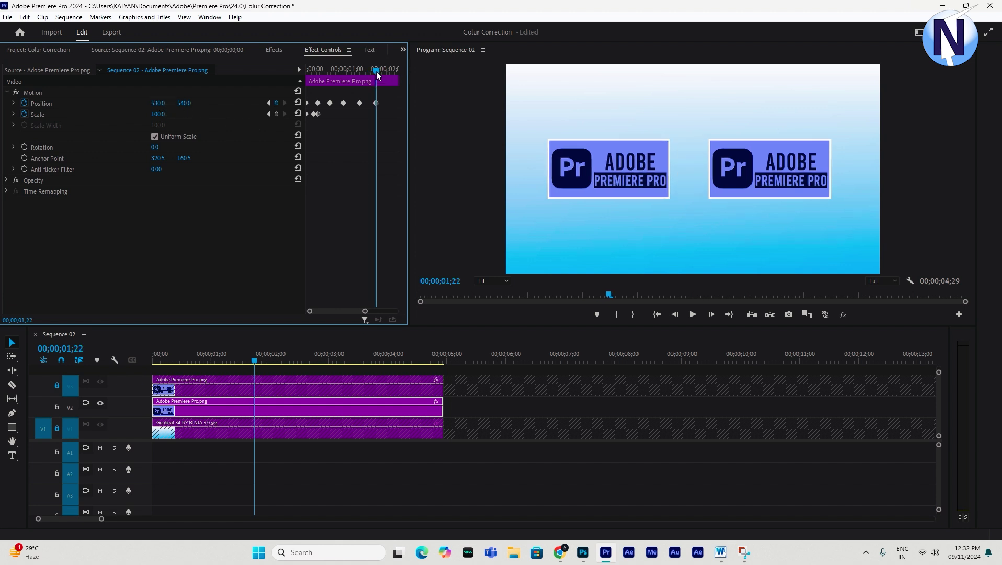
- Play back the V2 logo's back-and-forth slide from the start of the sequence
{"action": "key", "text": "Home"}
{"action": "key", "text": "space"}
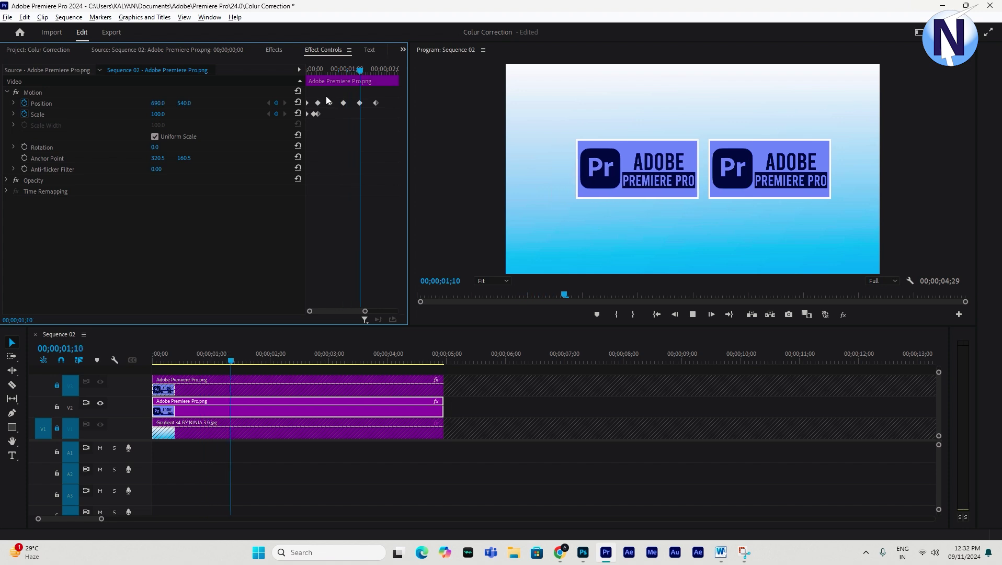
{"action": "key", "text": "space"}
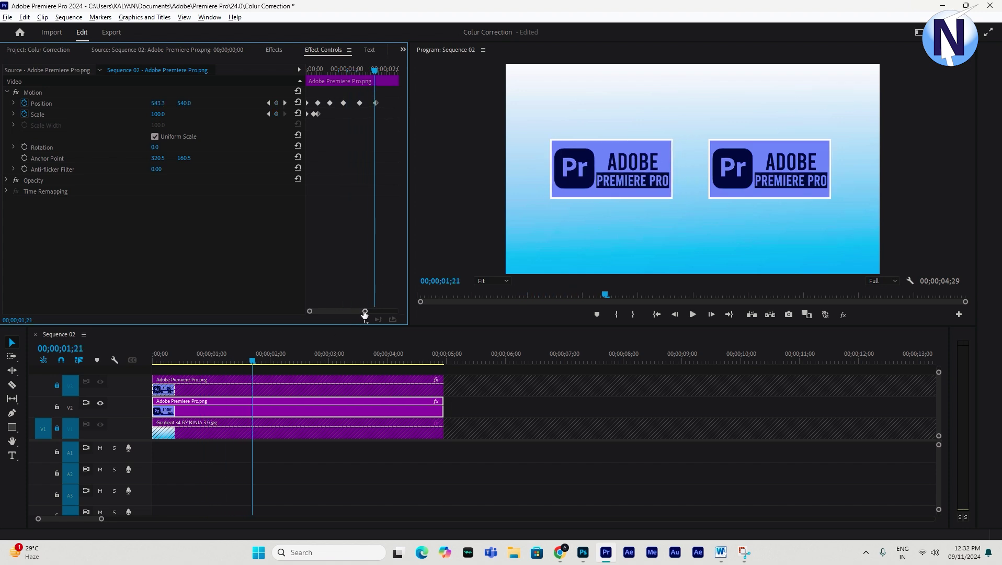
- Spread the Position keyframes after 00;00;00;09 evenly across the clip, the last one near 00;00;04;10, and play the slower slide
{"action": "left_click_drag", "start_coordinate": [365, 311], "coordinate": [397, 313]}
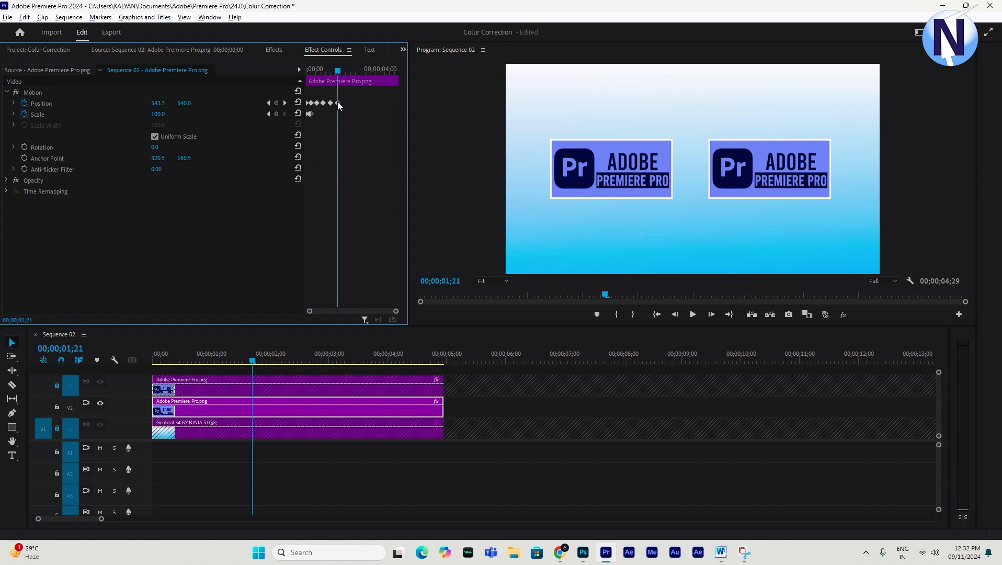
{"action": "mouse_move", "coordinate": [338, 103]}
{"action": "left_mouse_down"}
{"action": "mouse_move", "coordinate": [380, 111]}
{"action": "mouse_move", "coordinate": [322, 103]}
{"action": "left_mouse_up"}
{"action": "left_click_drag", "start_coordinate": [383, 103], "coordinate": [298, 70]}
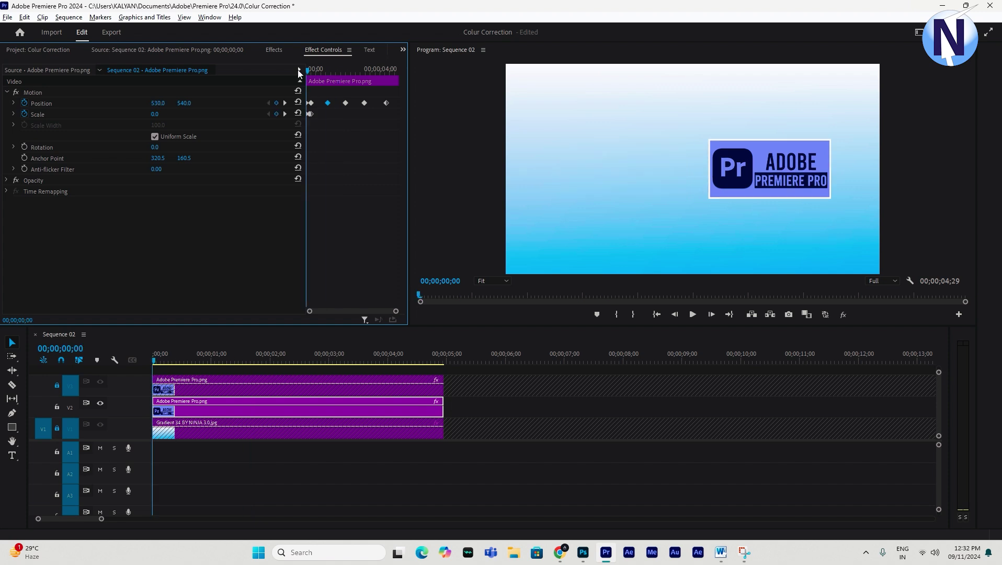
{"action": "key", "text": "space"}
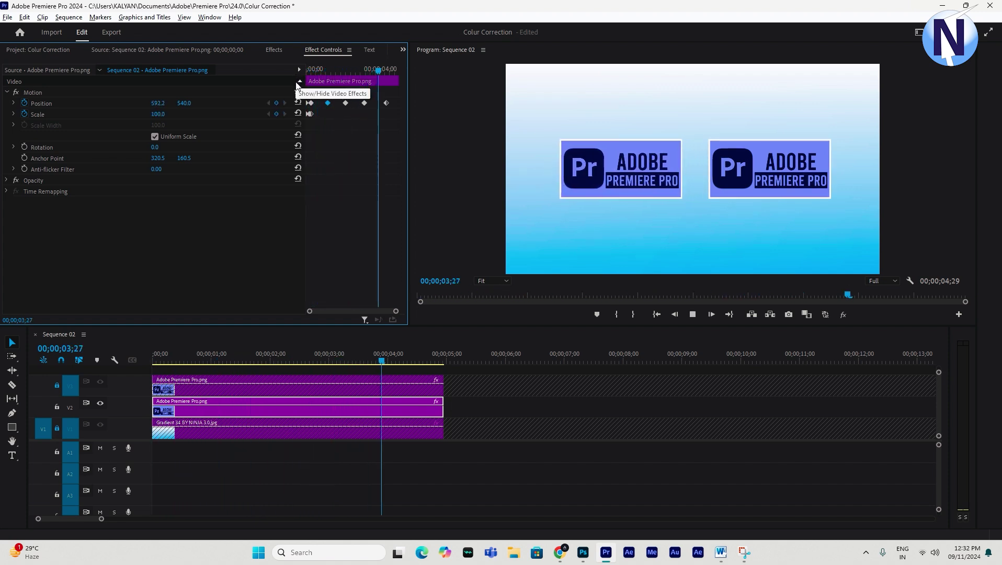
- Add a Scale keyframe of 100 to the V2 logo at 00;00;04;10
{"action": "mouse_move", "coordinate": [404, 69]}
{"action": "left_mouse_down"}
{"action": "mouse_move", "coordinate": [387, 74]}
{"action": "mouse_move", "coordinate": [393, 82]}
{"action": "left_mouse_up"}
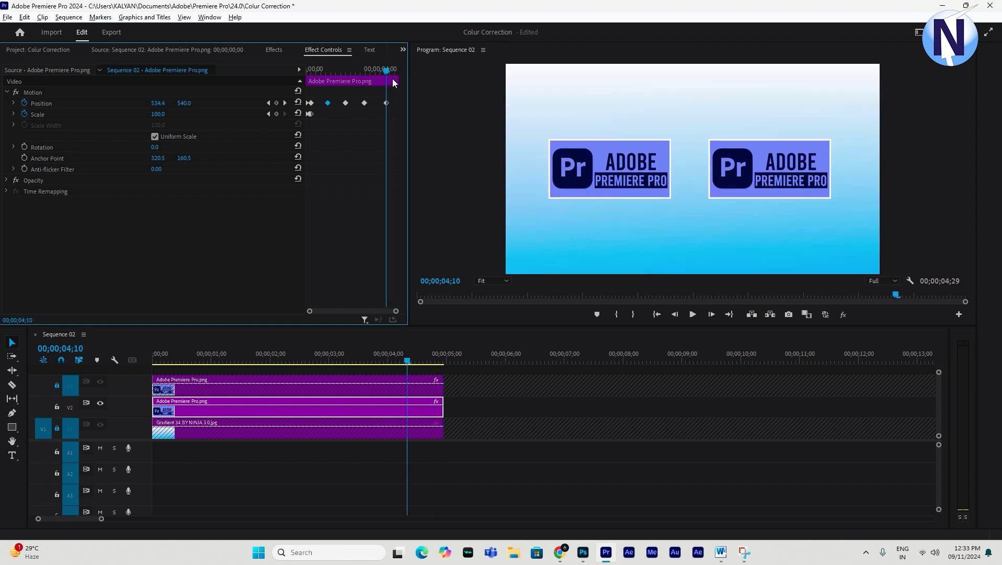
{"action": "left_click", "coordinate": [276, 113]}
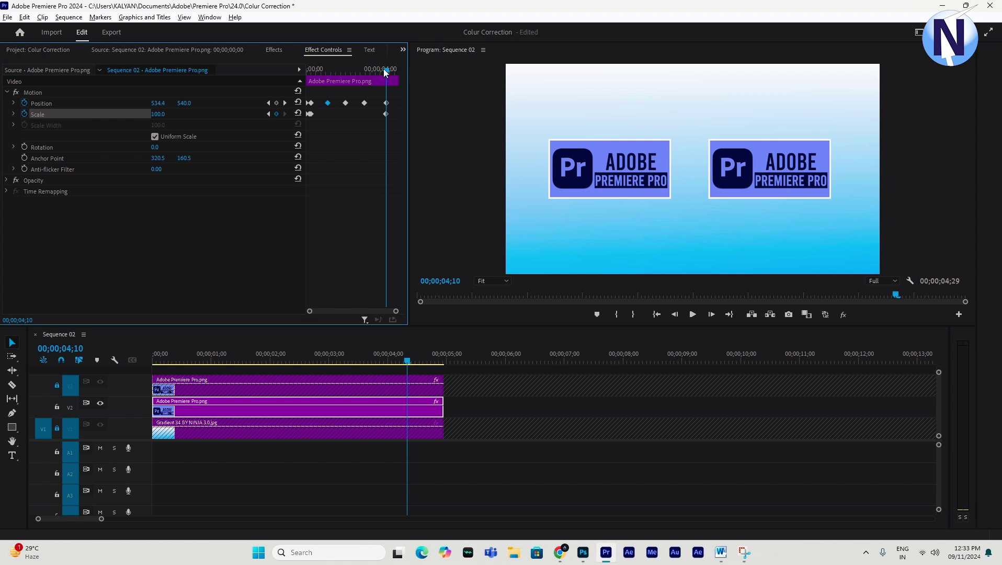
{"action": "left_click_drag", "start_coordinate": [385, 71], "coordinate": [393, 75]}
{"action": "left_click_drag", "start_coordinate": [394, 76], "coordinate": [389, 78]}
- Move six frames past the last Scale keyframe to 00;00;04;16 and set the V2 logo's Scale to 0
{"action": "left_click", "coordinate": [268, 114]}
{"action": "left_click", "coordinate": [711, 314]}
{"action": "left_click", "coordinate": [710, 315]}
{"action": "left_click", "coordinate": [711, 315]}
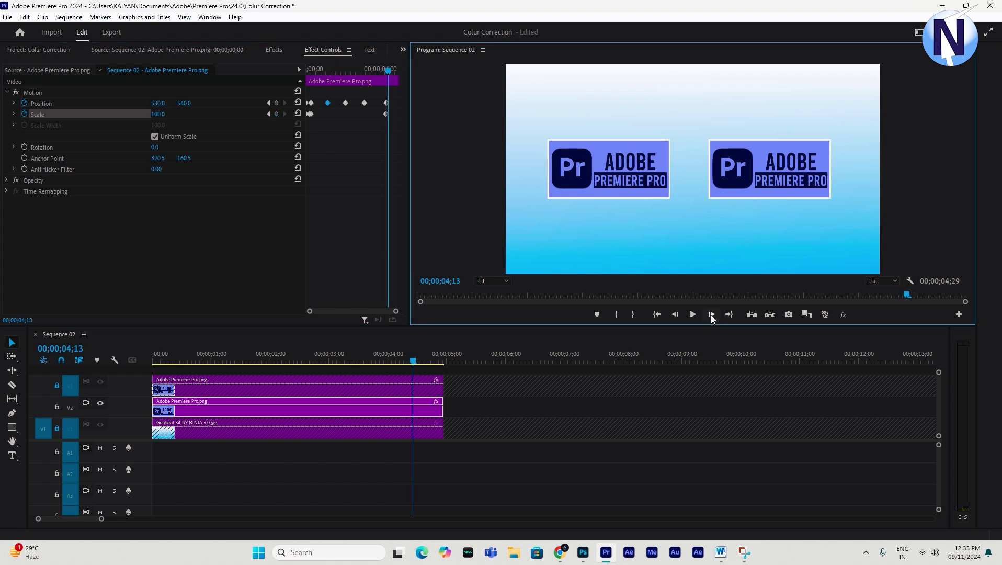
{"action": "left_click", "coordinate": [710, 314]}
{"action": "left_click", "coordinate": [711, 315]}
{"action": "left_click", "coordinate": [711, 315]}
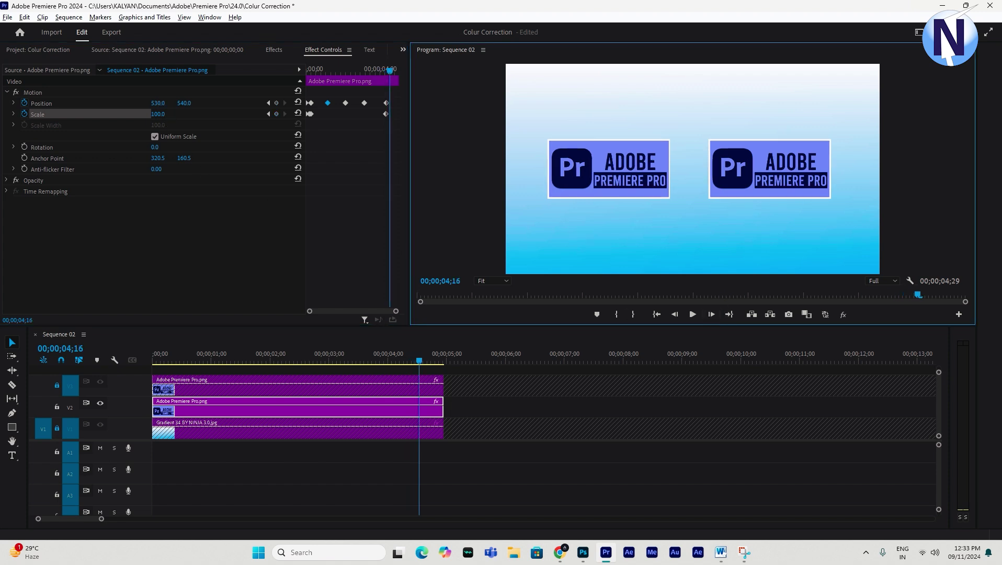
{"action": "left_click", "coordinate": [160, 114]}
{"action": "type", "text": "0"}
{"action": "key", "text": "Return"}
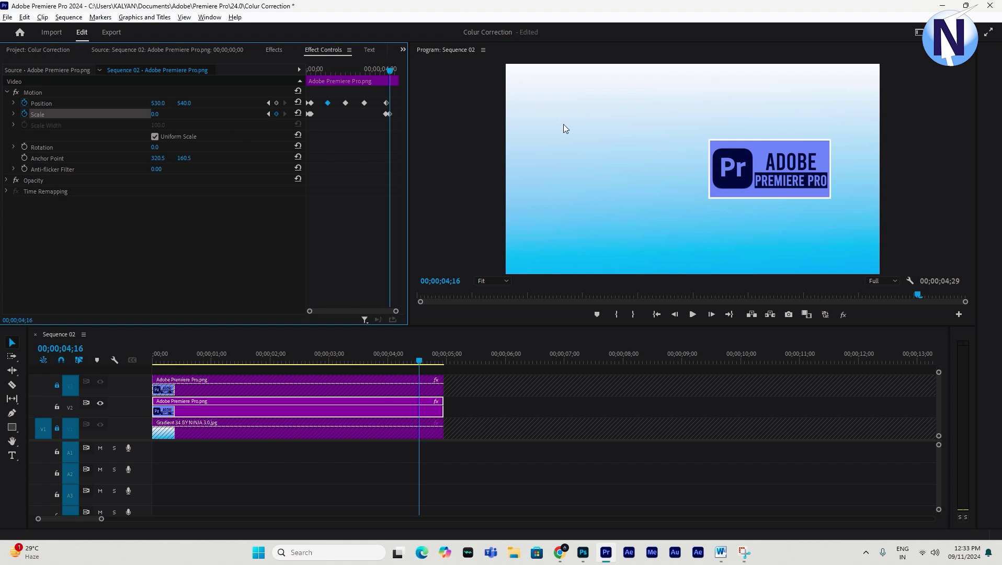
- Shift the later Position keyframes and the closing Scale keyframes toward the clip's end, keeping the slides evenly spaced
{"action": "left_click_drag", "start_coordinate": [382, 121], "coordinate": [355, 103]}
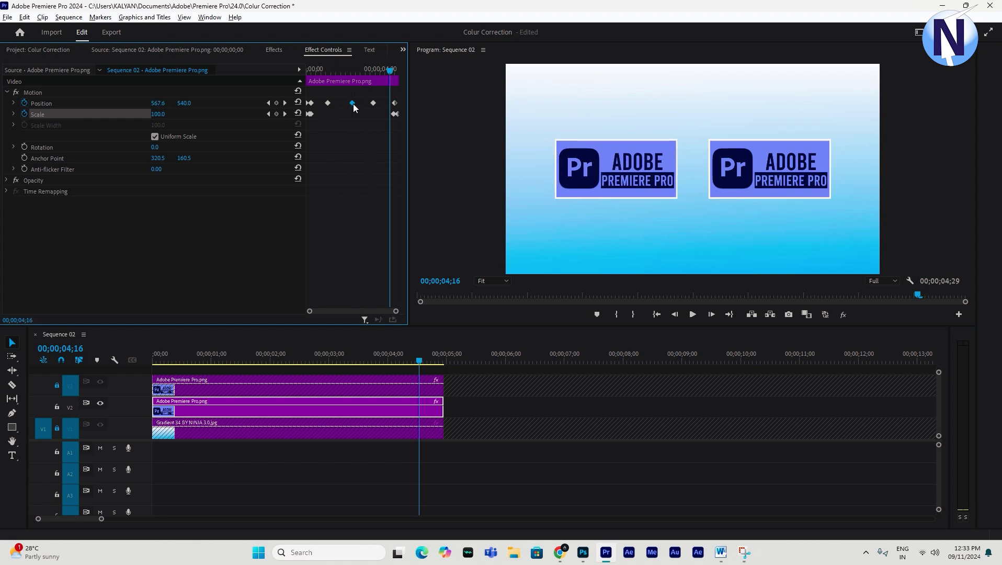
{"action": "left_click", "coordinate": [328, 103]}
{"action": "left_click", "coordinate": [365, 141]}
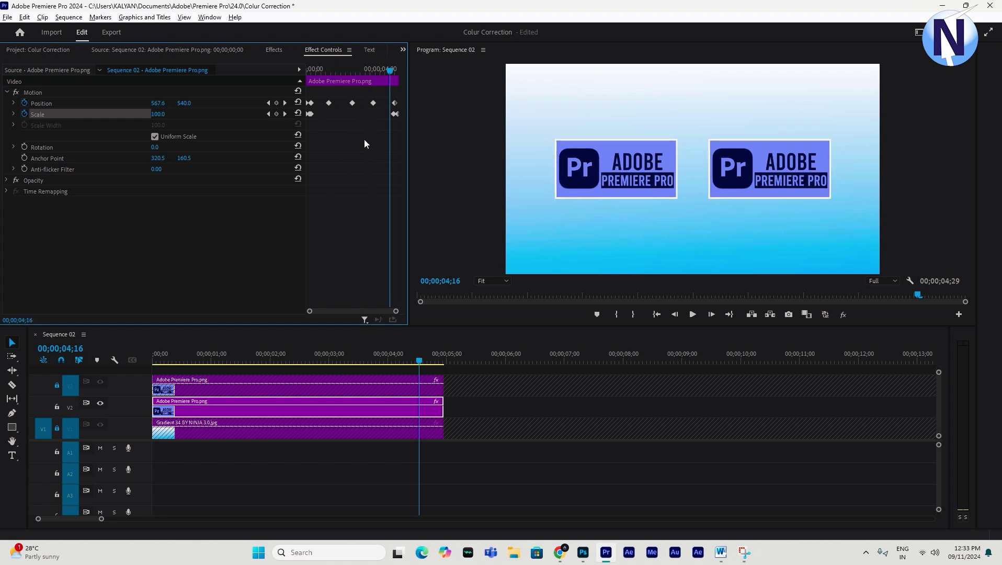
- Set the temporal interpolation of all the V2 logo's Position keyframes to Continuous Bezier
{"action": "left_click_drag", "start_coordinate": [395, 101], "coordinate": [308, 106]}
{"action": "right_click", "coordinate": [328, 103]}
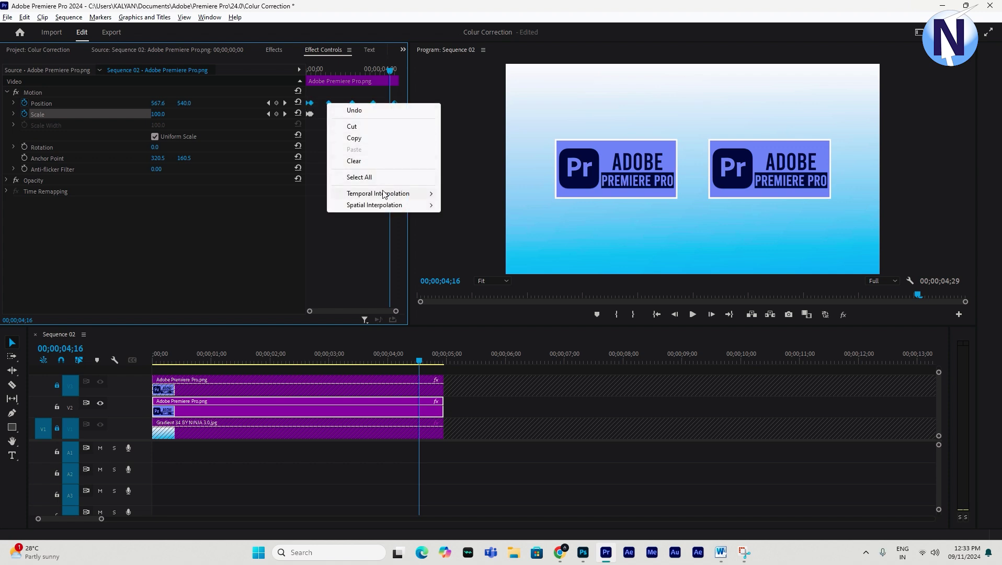
{"action": "mouse_move", "coordinate": [384, 194]}
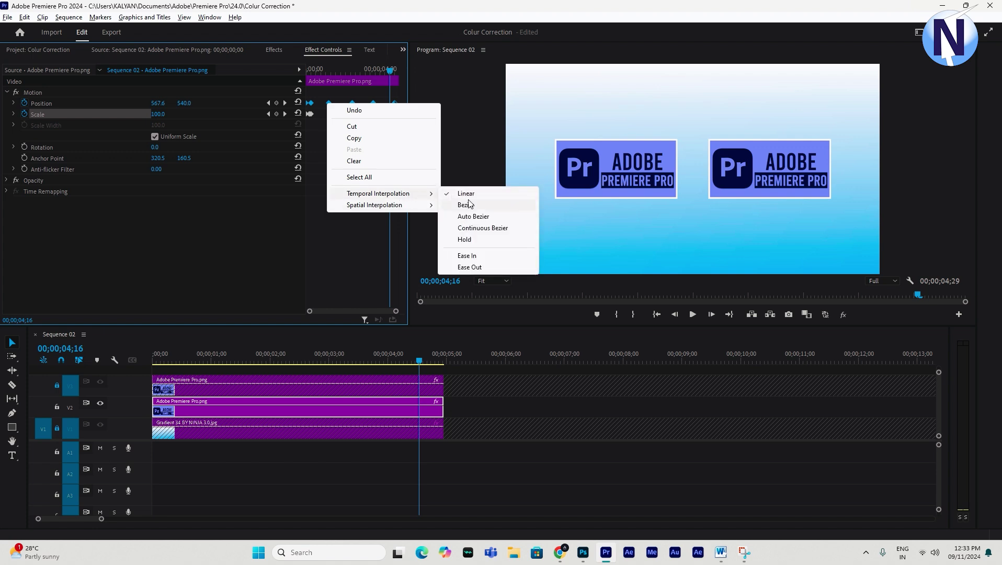
{"action": "left_click", "coordinate": [481, 229]}
{"action": "left_click", "coordinate": [367, 166]}
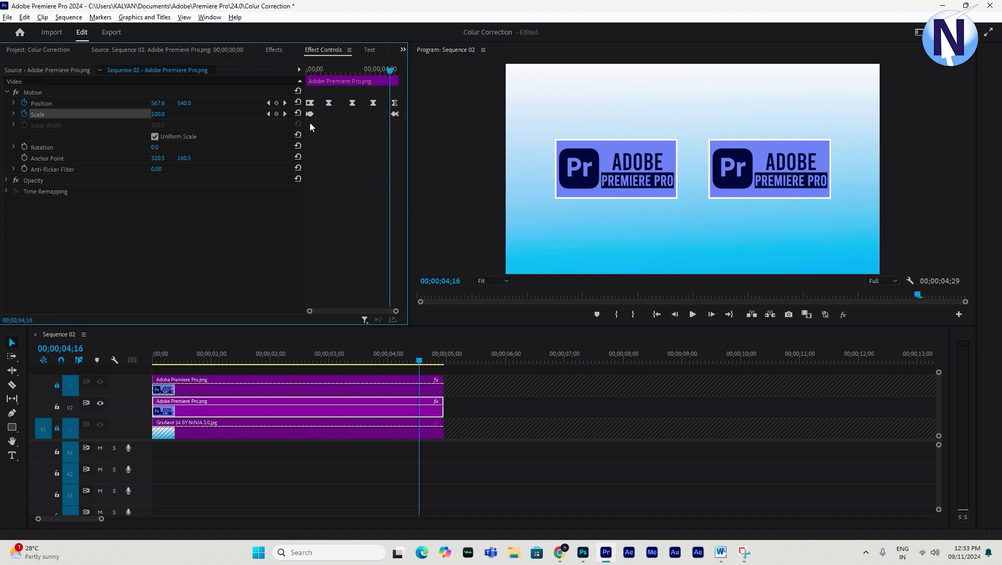
- Try Bezier interpolation on all the V2 logo's Scale keyframes
{"action": "left_click_drag", "start_coordinate": [306, 126], "coordinate": [396, 114]}
{"action": "right_click", "coordinate": [395, 116]}
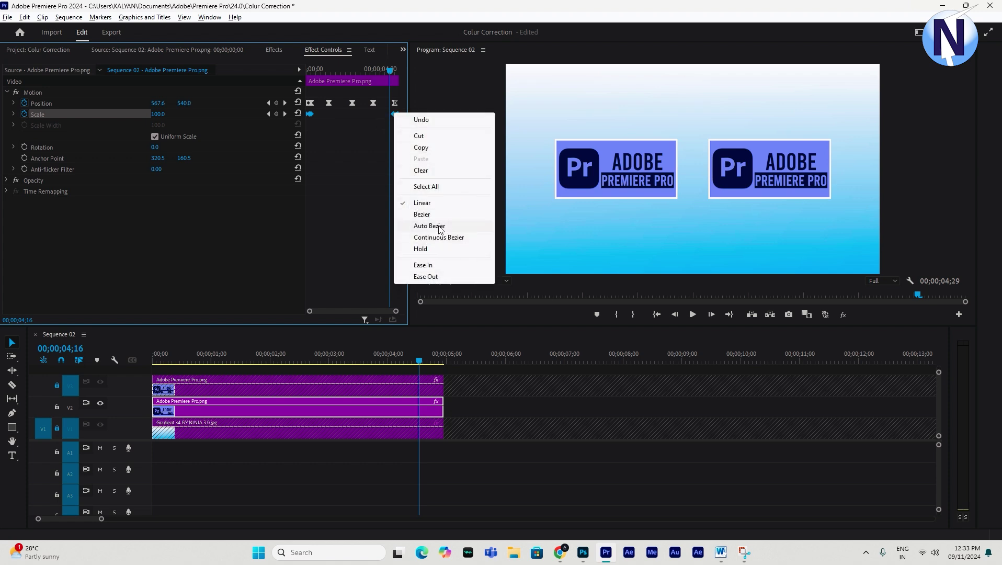
{"action": "left_click", "coordinate": [422, 214]}
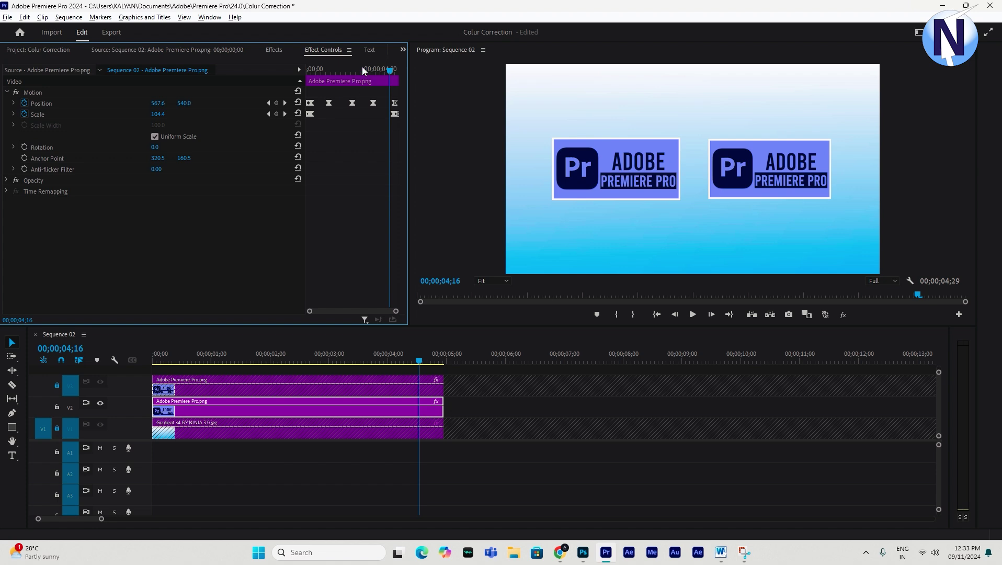
{"action": "mouse_move", "coordinate": [361, 68]}
{"action": "left_mouse_down"}
{"action": "mouse_move", "coordinate": [336, 68]}
{"action": "mouse_move", "coordinate": [362, 68]}
{"action": "left_mouse_up"}
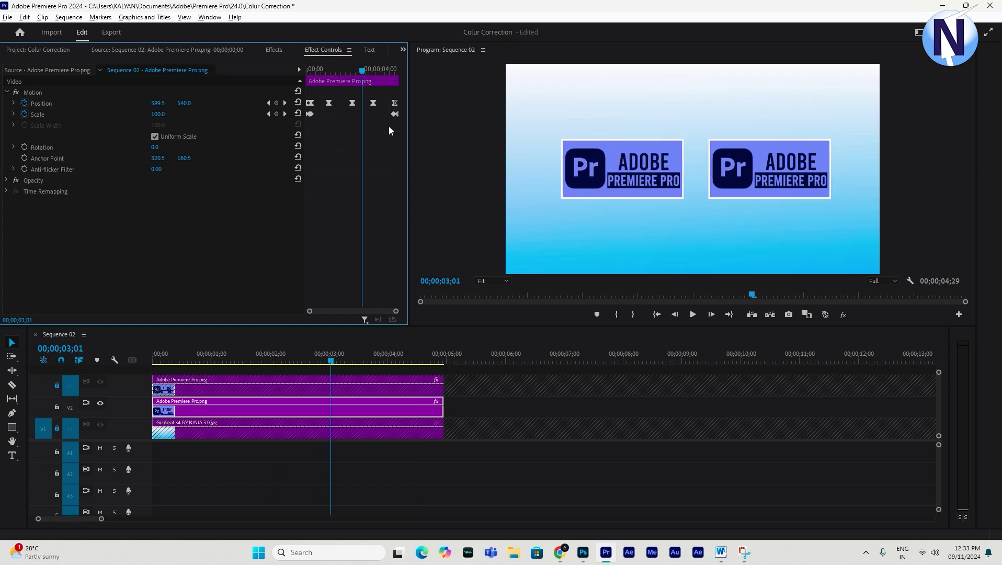
- Widen the keyframe area of the effect controls to make the closing Scale keyframes easier to select
{"action": "left_click", "coordinate": [310, 113]}
{"action": "left_click_drag", "start_coordinate": [307, 130], "coordinate": [403, 107]}
{"action": "left_click", "coordinate": [346, 135]}
{"action": "left_click_drag", "start_coordinate": [393, 134], "coordinate": [352, 108]}
{"action": "mouse_move", "coordinate": [408, 129]}
{"action": "left_mouse_down"}
{"action": "mouse_move", "coordinate": [470, 146]}
{"action": "mouse_move", "coordinate": [451, 136]}
{"action": "mouse_move", "coordinate": [455, 114]}
{"action": "mouse_move", "coordinate": [423, 113]}
{"action": "mouse_move", "coordinate": [433, 110]}
{"action": "left_mouse_up"}
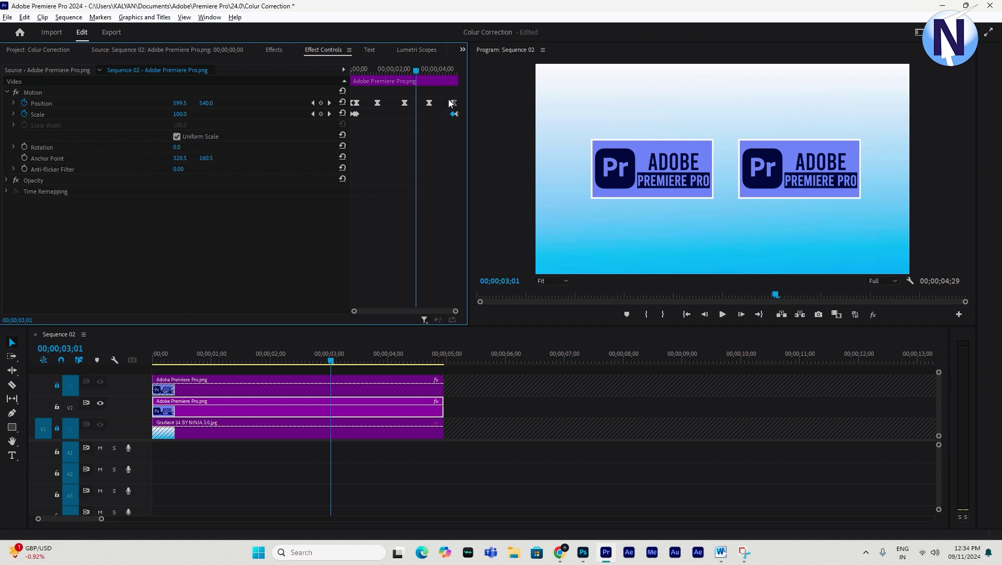
- Move the last Position keyframe and the two closing Scale keyframes slightly earlier in the clip
{"action": "left_click", "coordinate": [453, 103]}
{"action": "left_click_drag", "start_coordinate": [444, 95], "coordinate": [461, 121]}
{"action": "left_click", "coordinate": [449, 135]}
- Select all the V2 logo's Scale keyframes and apply Ease In to them
{"action": "left_click_drag", "start_coordinate": [444, 97], "coordinate": [344, 111]}
{"action": "left_click", "coordinate": [456, 121]}
{"action": "left_click", "coordinate": [456, 118]}
{"action": "right_click", "coordinate": [354, 114]}
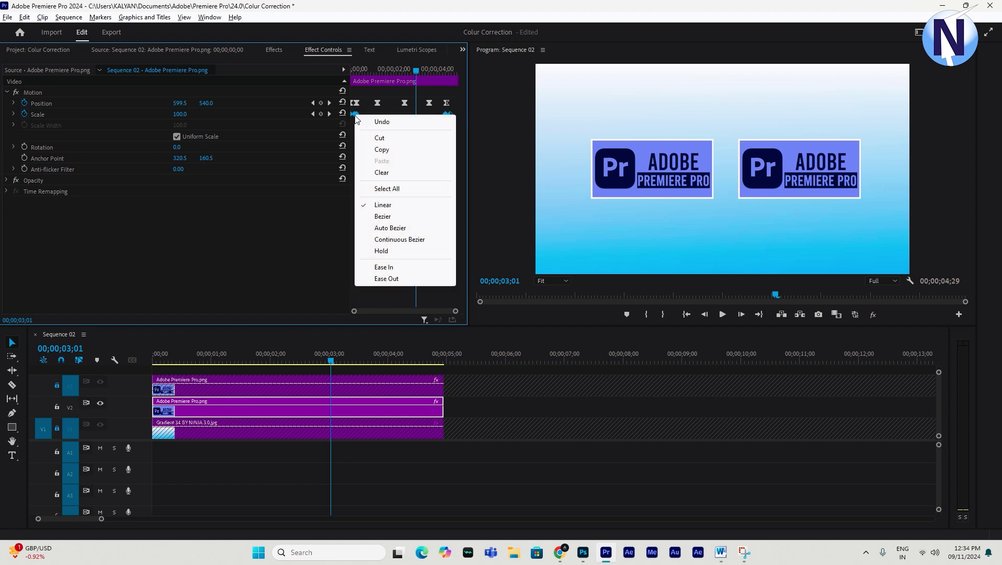
{"action": "left_click", "coordinate": [403, 268]}
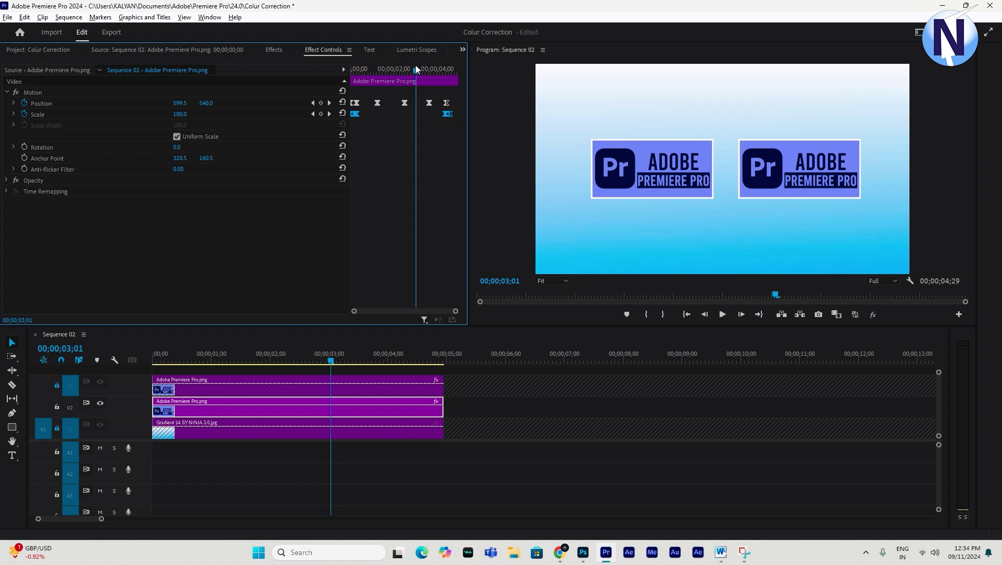
- Play back the eased logo animation from the start and scrub back through its later slides
{"action": "left_click_drag", "start_coordinate": [414, 65], "coordinate": [437, 77]}
{"action": "key", "text": "Home"}
{"action": "key", "text": "space"}
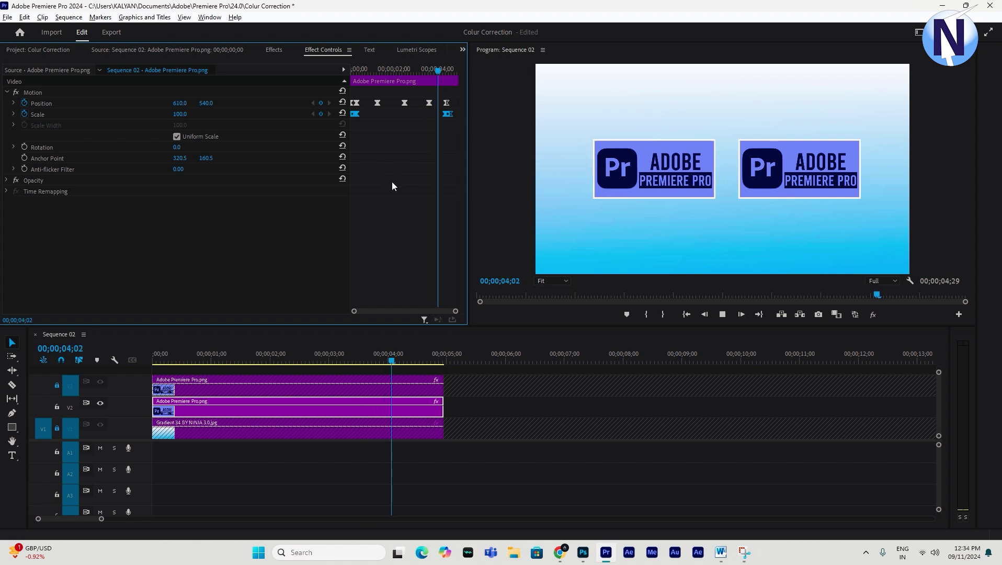
{"action": "left_click_drag", "start_coordinate": [442, 69], "coordinate": [418, 104]}
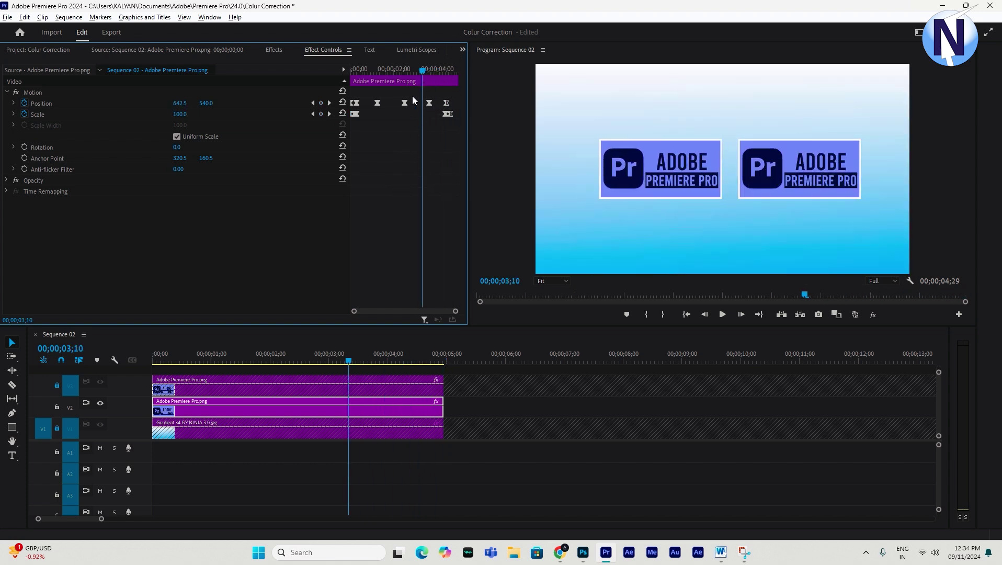
- Thin out the V2 logo's middle Position keyframes to a single one near the middle of the clip and replay the animation
{"action": "left_click_drag", "start_coordinate": [421, 68], "coordinate": [359, 66]}
{"action": "key", "text": "space"}
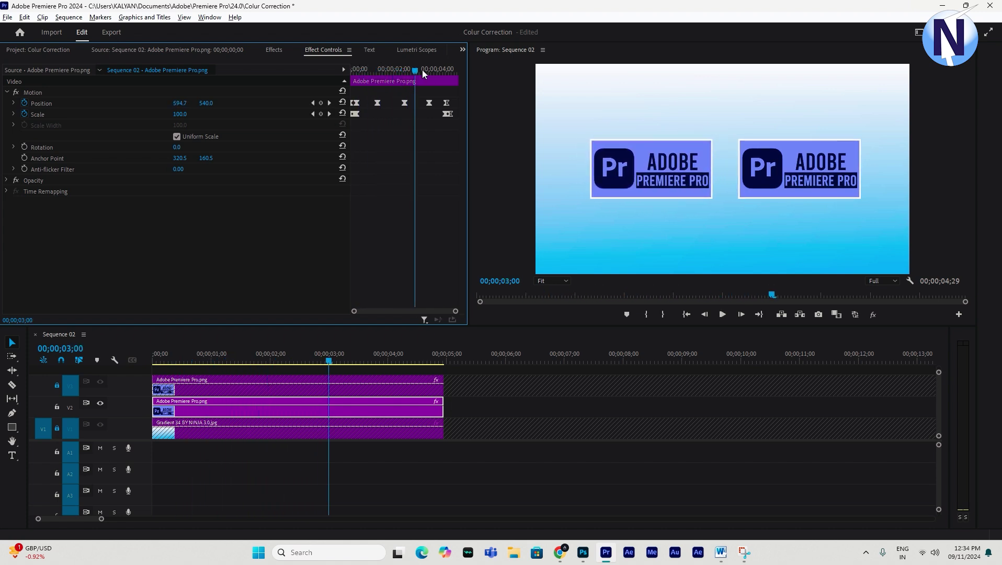
{"action": "left_click_drag", "start_coordinate": [422, 70], "coordinate": [401, 109]}
{"action": "key", "text": "Delete"}
{"action": "key", "text": "Home"}
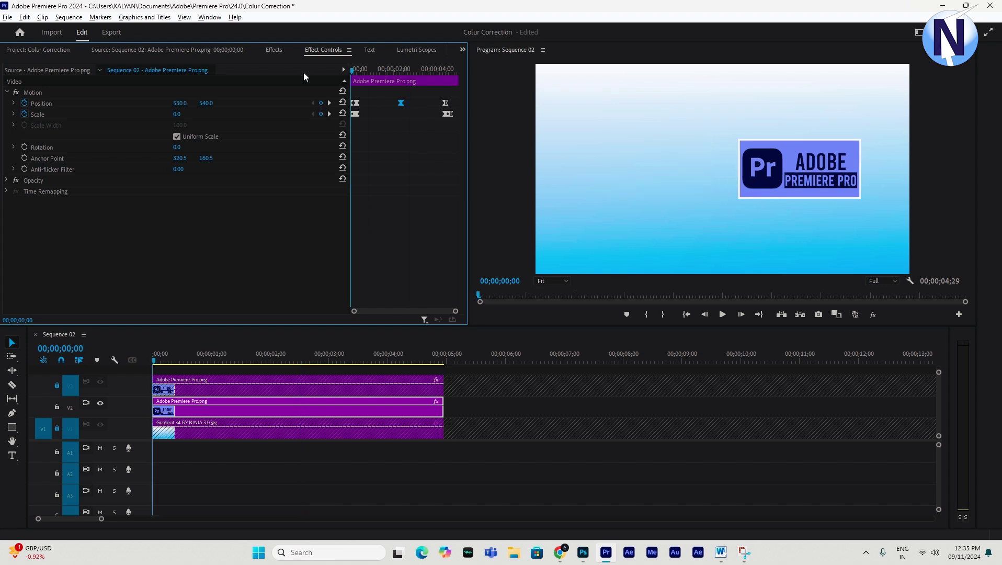
{"action": "key", "text": "space"}
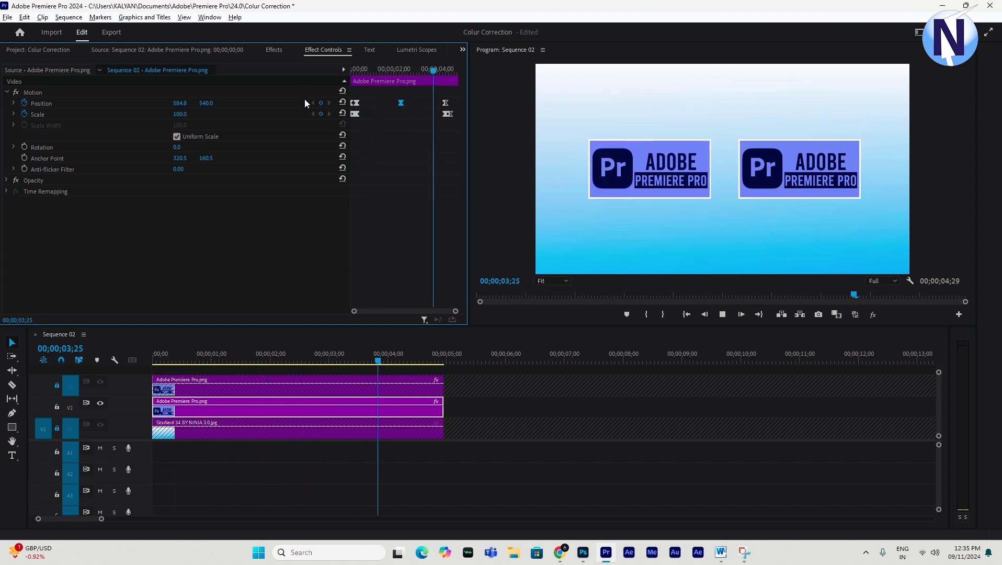
{"action": "key", "text": "space"}
- Move the V2 logo's last Position keyframe and two closing Scale keyframes to around 00;00;04;23 and replay the animation
{"action": "left_click", "coordinate": [434, 98]}
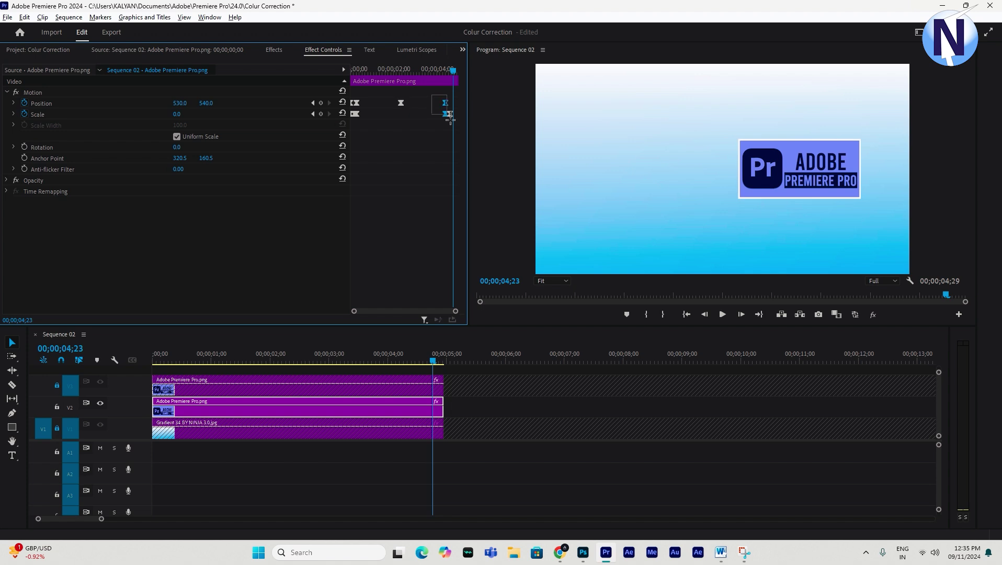
{"action": "left_click_drag", "start_coordinate": [434, 93], "coordinate": [458, 116]}
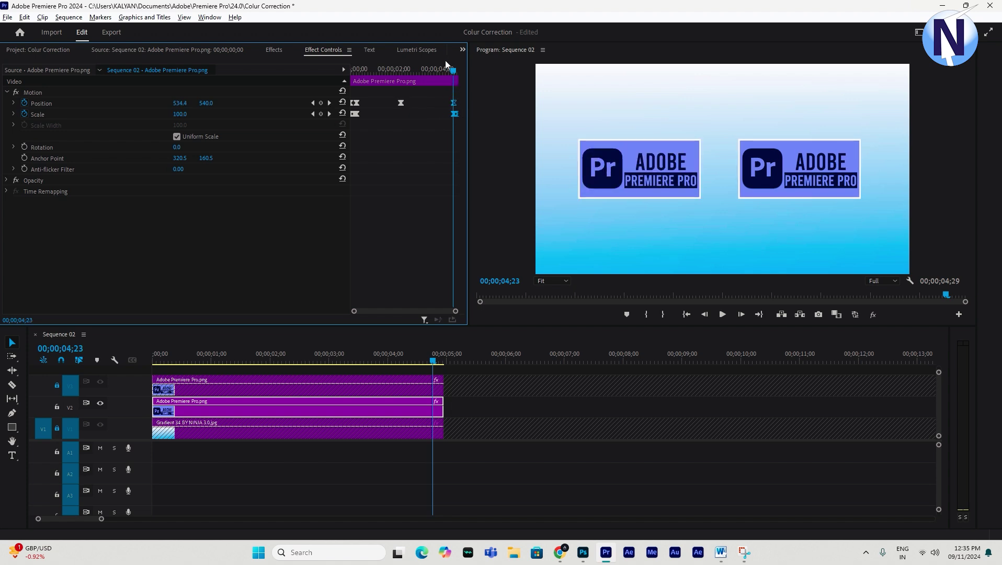
{"action": "left_click_drag", "start_coordinate": [445, 68], "coordinate": [328, 79]}
{"action": "key", "text": "space"}
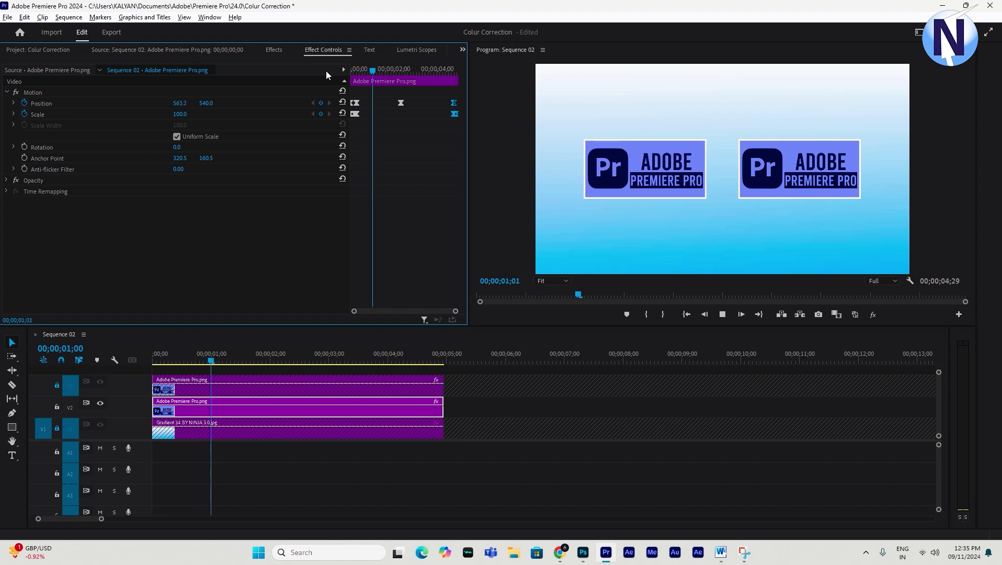
{"action": "left_click", "coordinate": [429, 360]}
{"action": "left_click", "coordinate": [187, 360]}
- Lock track V2, unlock track V3, and select the logo clip on V3
{"action": "left_click", "coordinate": [57, 406]}
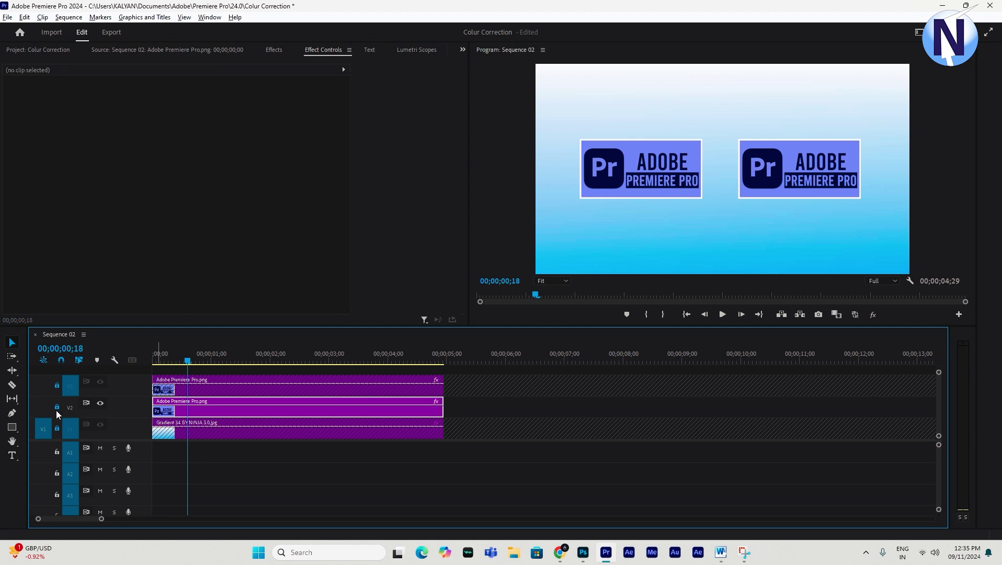
{"action": "left_click", "coordinate": [63, 395]}
{"action": "left_click", "coordinate": [57, 386]}
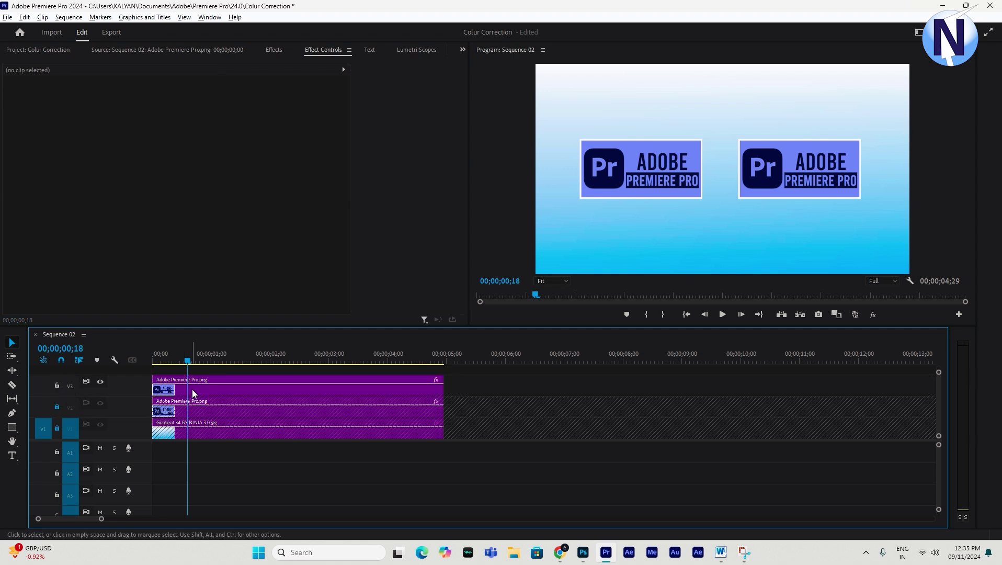
{"action": "left_click", "coordinate": [236, 388]}
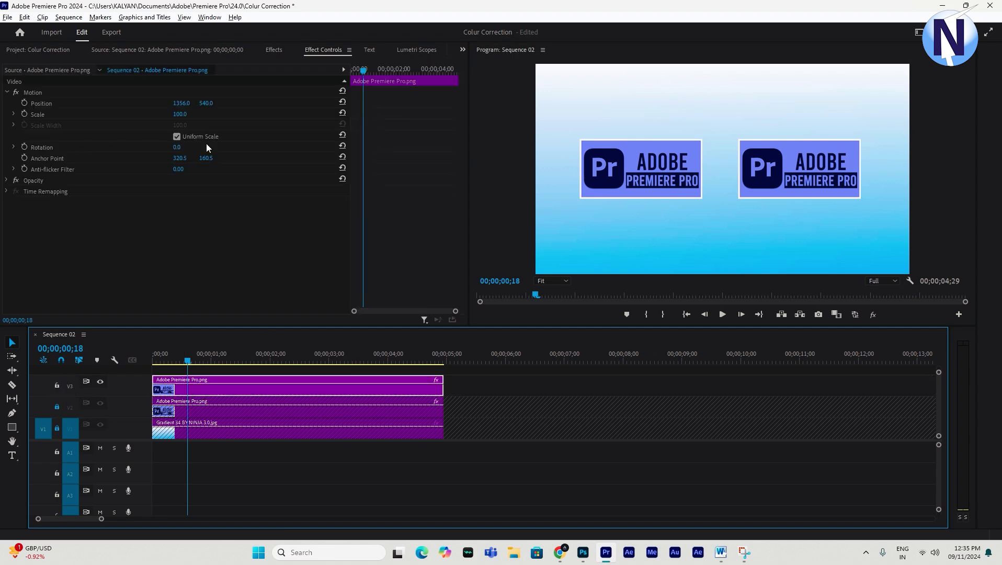
- Enable Position and Rotation keyframing at the start of the V3 logo clip, leaving Scale without keyframes
{"action": "left_click_drag", "start_coordinate": [363, 70], "coordinate": [342, 66]}
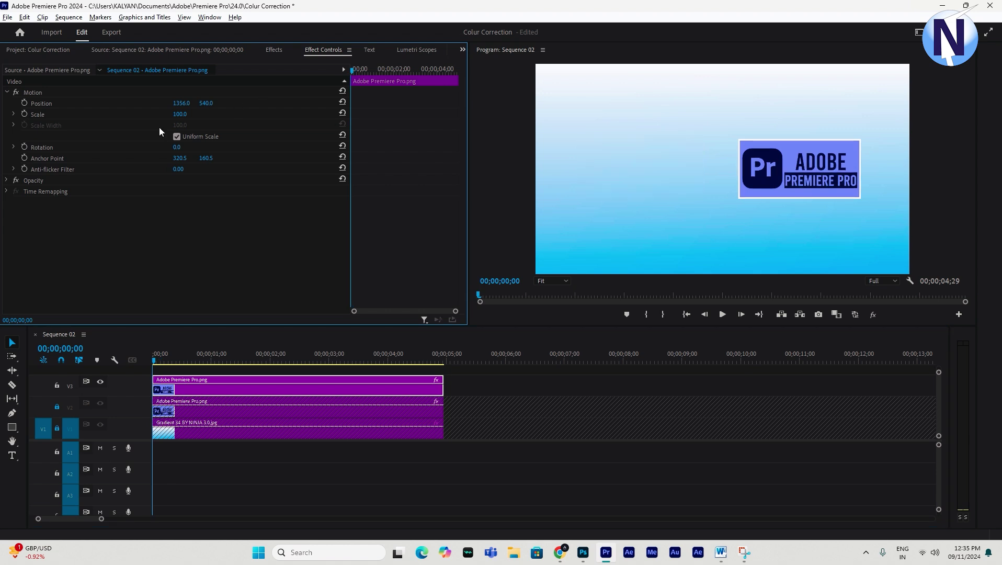
{"action": "left_click", "coordinate": [24, 114]}
{"action": "left_click", "coordinate": [24, 103]}
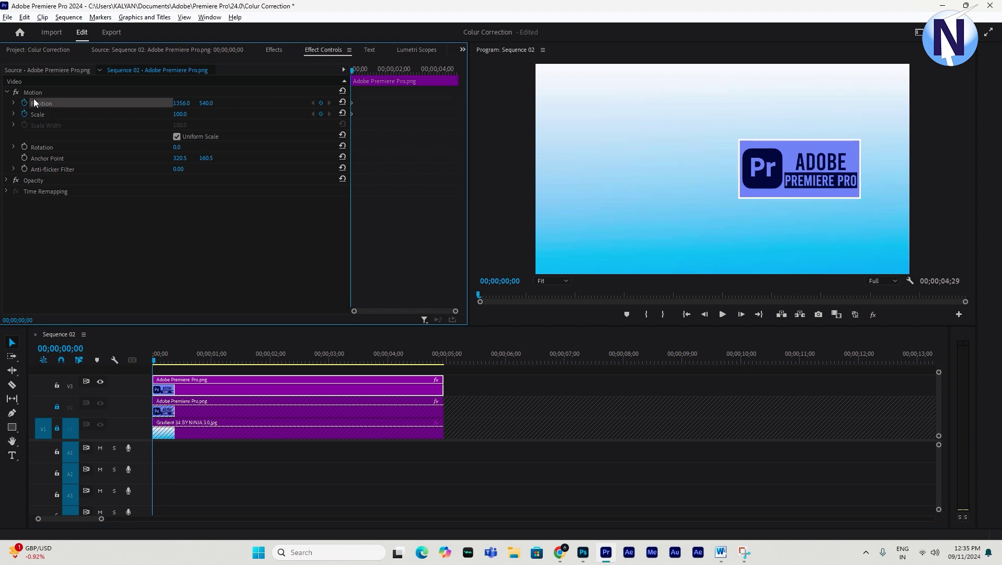
{"action": "left_click", "coordinate": [24, 148]}
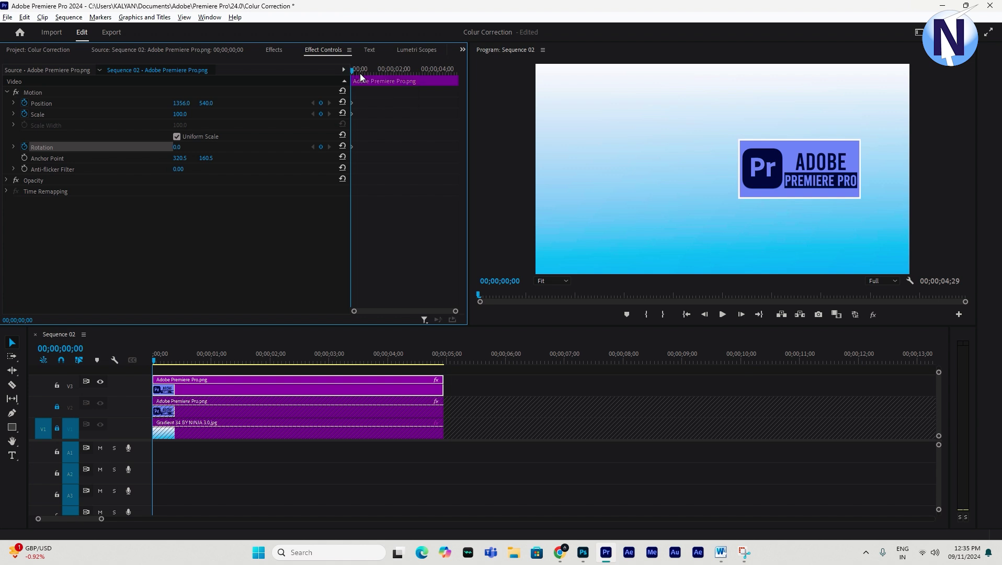
{"action": "left_click", "coordinate": [24, 114]}
{"action": "left_click", "coordinate": [528, 289]}
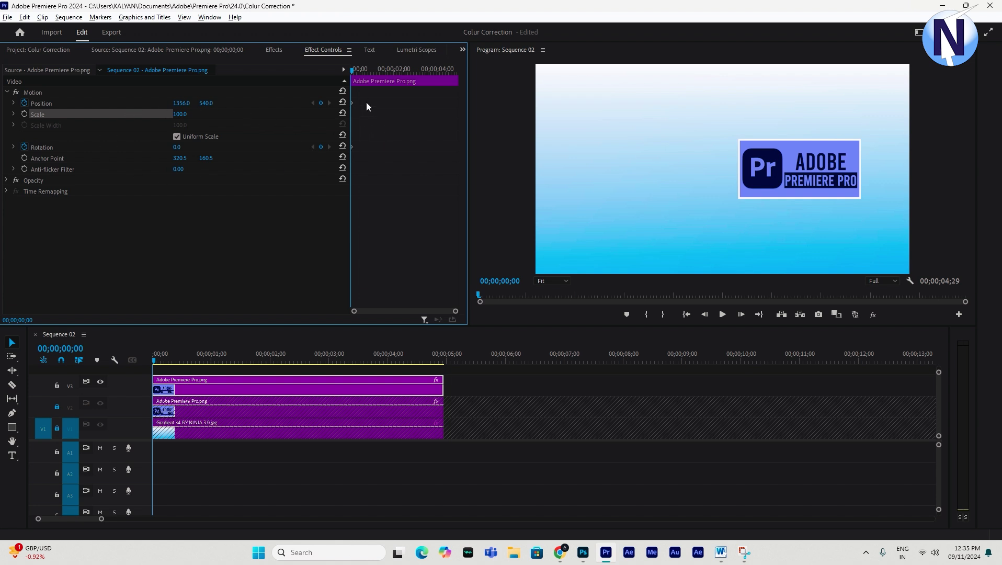
- Add a second Position keyframe to the V3 logo at 00;00;00;05
{"action": "left_click_drag", "start_coordinate": [356, 71], "coordinate": [366, 73]}
{"action": "left_click", "coordinate": [313, 103]}
{"action": "left_click", "coordinate": [740, 317]}
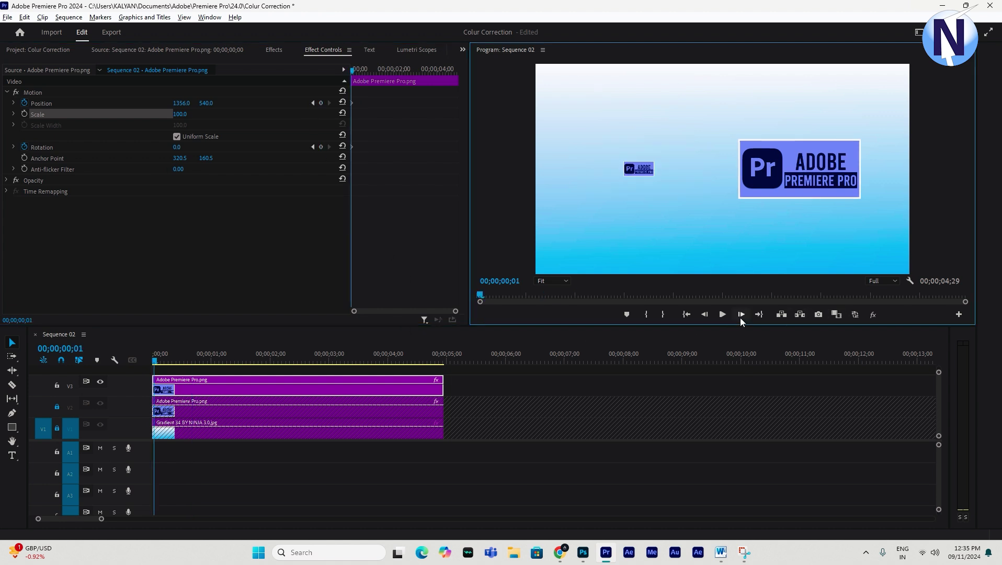
{"action": "left_click", "coordinate": [740, 317]}
{"action": "left_click", "coordinate": [740, 316]}
{"action": "left_click", "coordinate": [740, 317]}
{"action": "left_click", "coordinate": [740, 317]}
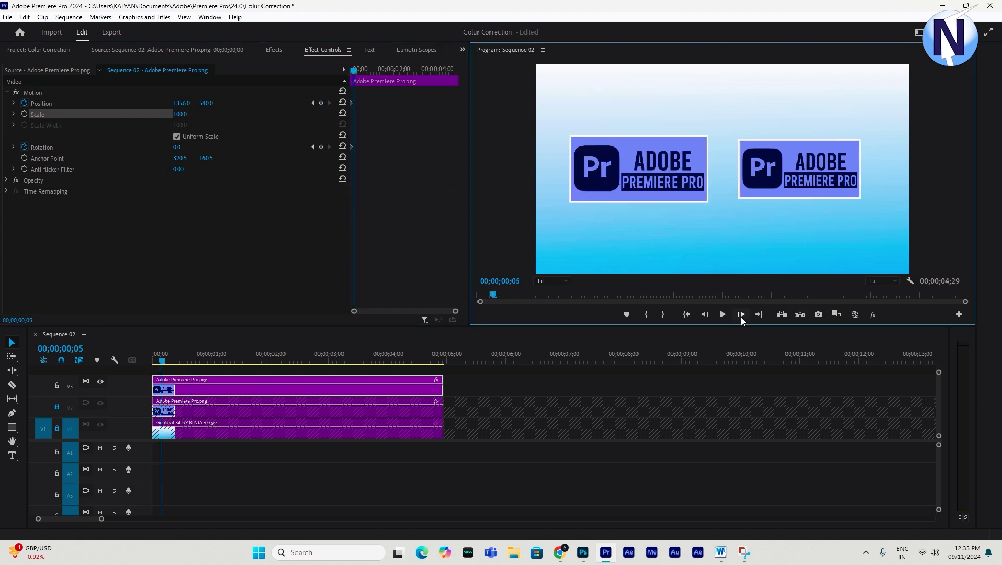
{"action": "left_click", "coordinate": [322, 103]}
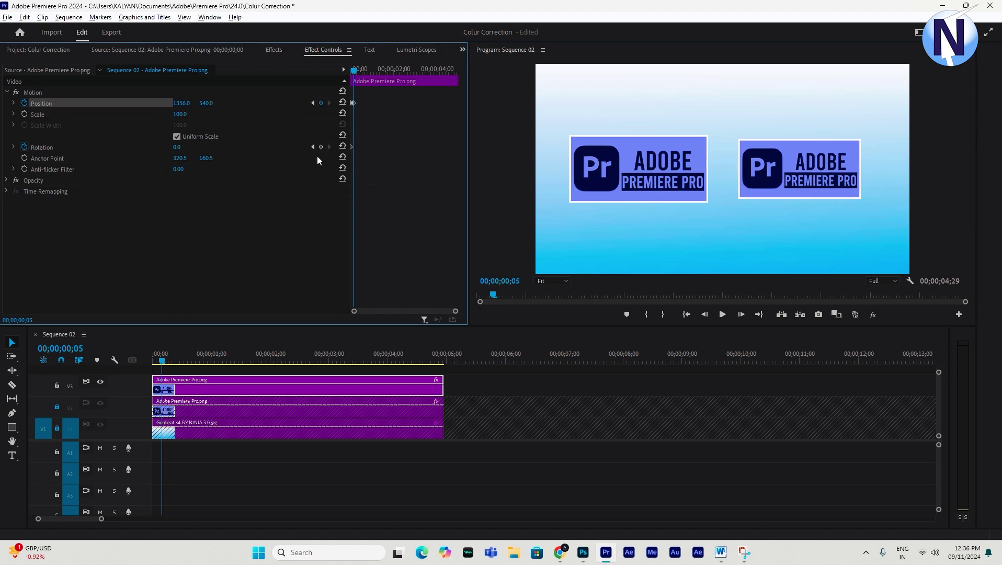
- Set the V3 logo's first Position keyframe to a vertical value of 1354 and return to the keyframe at 00;00;00;05
{"action": "left_click", "coordinate": [313, 103]}
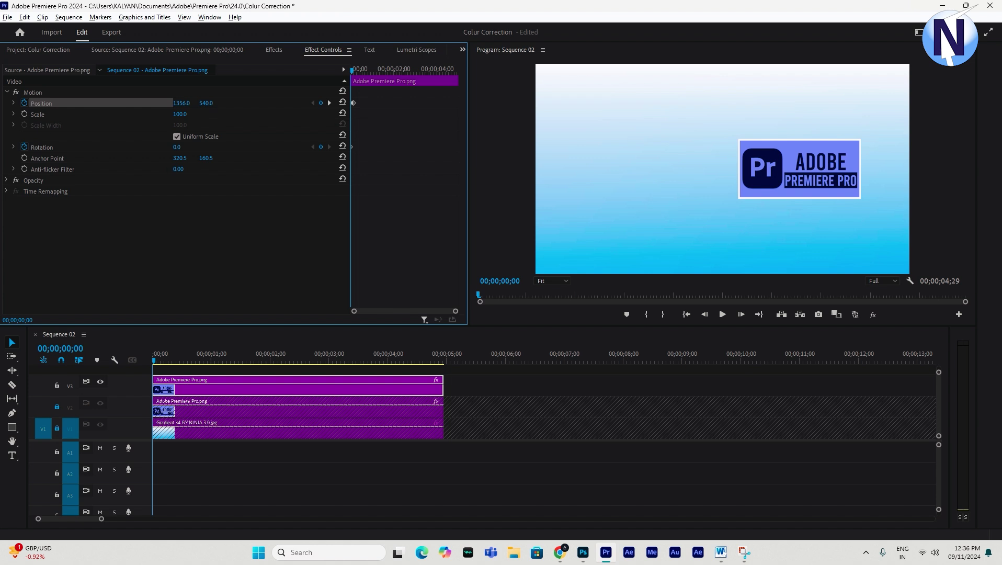
{"action": "left_click_drag", "start_coordinate": [205, 103], "coordinate": [366, 103]}
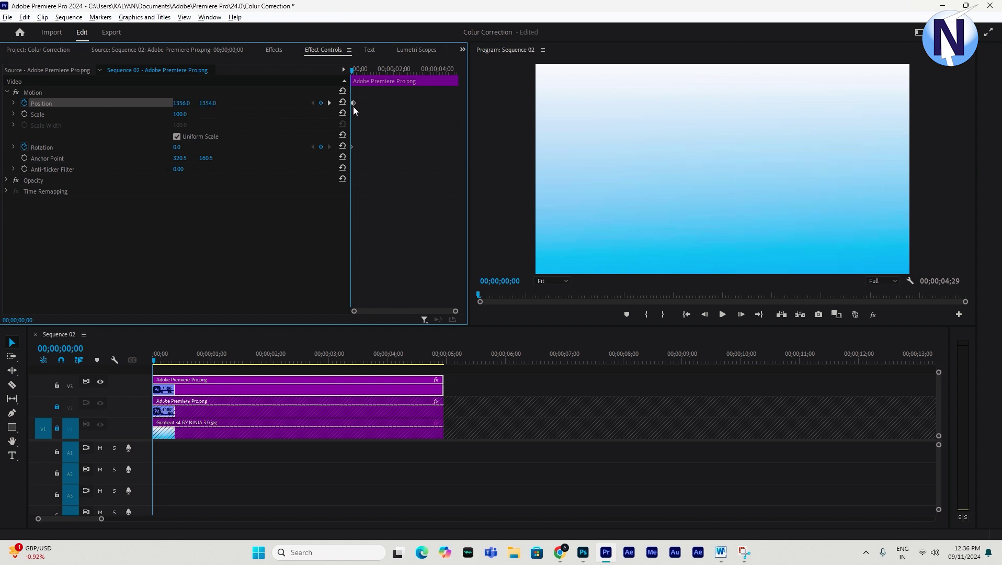
{"action": "left_click_drag", "start_coordinate": [455, 313], "coordinate": [376, 311]}
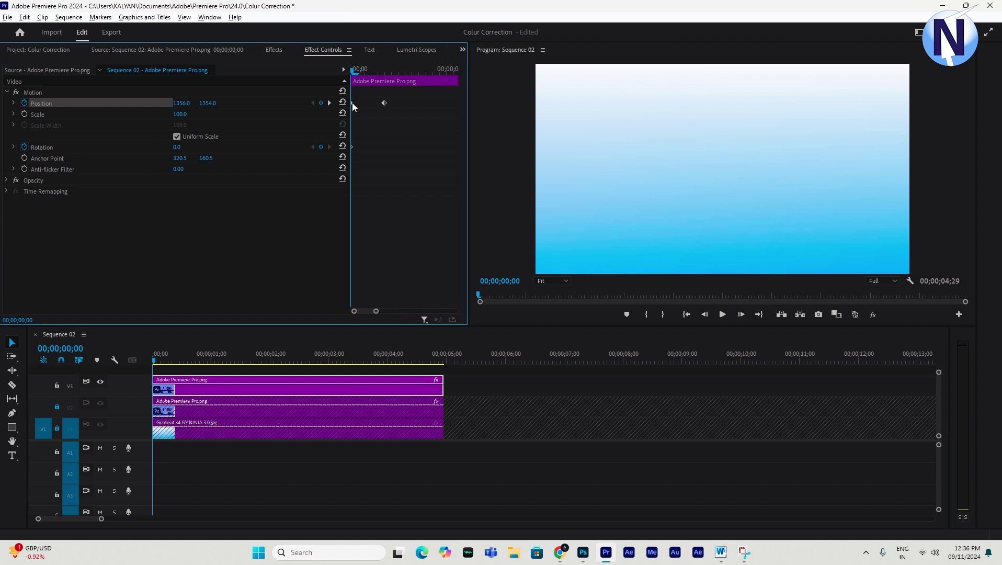
{"action": "left_click", "coordinate": [329, 103]}
{"action": "mouse_move", "coordinate": [383, 69]}
{"action": "left_mouse_down"}
{"action": "mouse_move", "coordinate": [342, 66]}
{"action": "mouse_move", "coordinate": [384, 72]}
{"action": "left_mouse_up"}
{"action": "key", "text": "space"}
{"action": "key", "text": "space"}
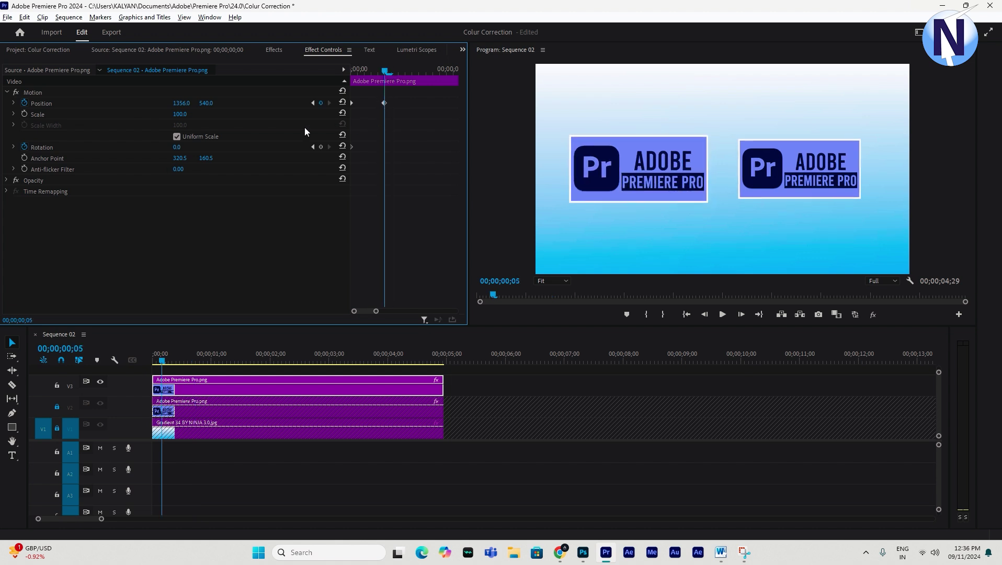
- Try a vertical Position of 600 and a smaller value on the V3 logo's second keyframe, undoing both changes
{"action": "left_click", "coordinate": [206, 103]}
{"action": "left_click", "coordinate": [208, 103]}
{"action": "type", "text": "60"}
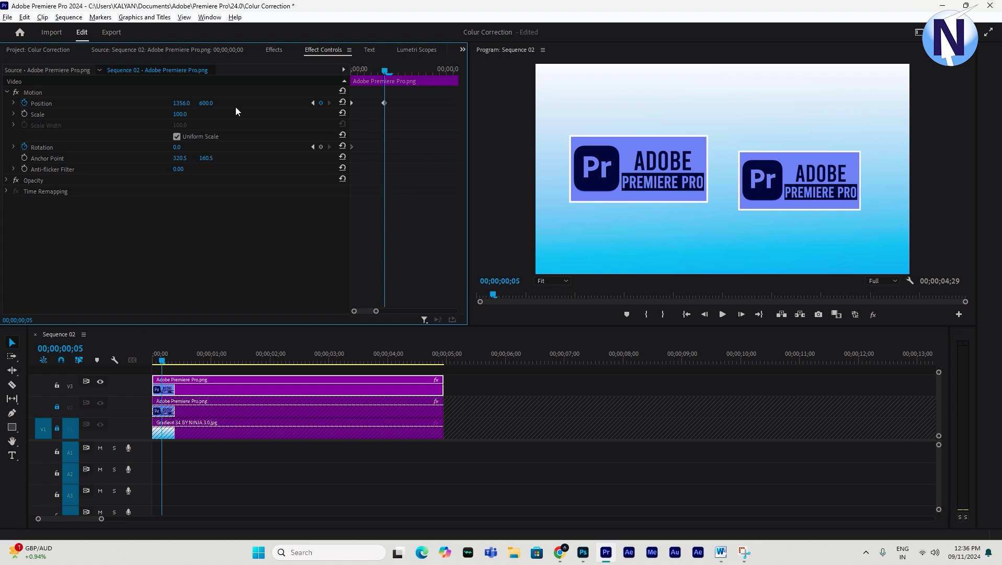
{"action": "key", "text": "ctrl+z"}
{"action": "left_click_drag", "start_coordinate": [211, 104], "coordinate": [169, 104]}
{"action": "key", "text": "ctrl+z"}
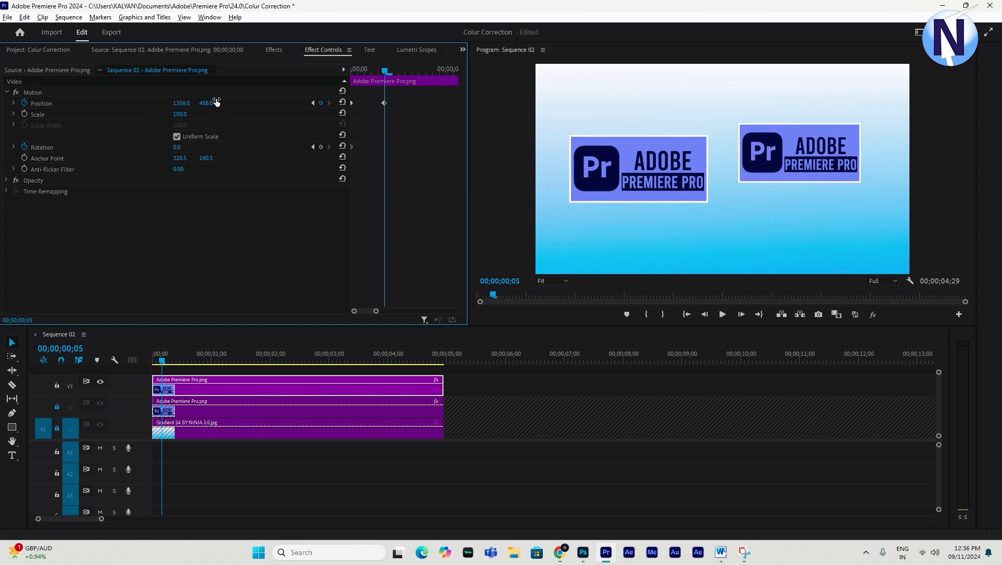
{"action": "key", "text": "ctrl+z"}
- Set the vertical Position to 450 on the V3 logo's keyframe at 00;00;00;05
{"action": "left_click", "coordinate": [218, 107]}
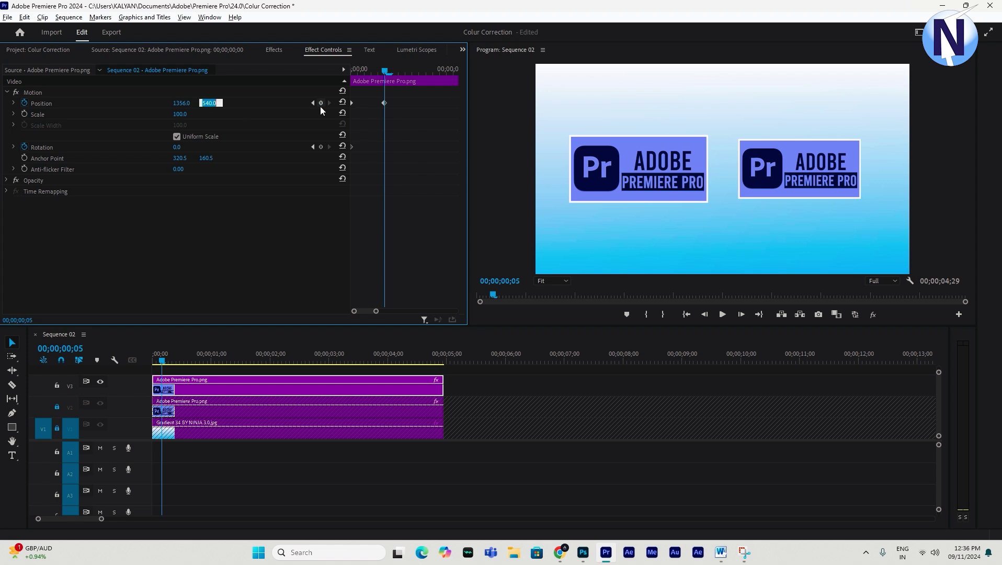
{"action": "type", "text": "500"}
{"action": "key", "text": "Return"}
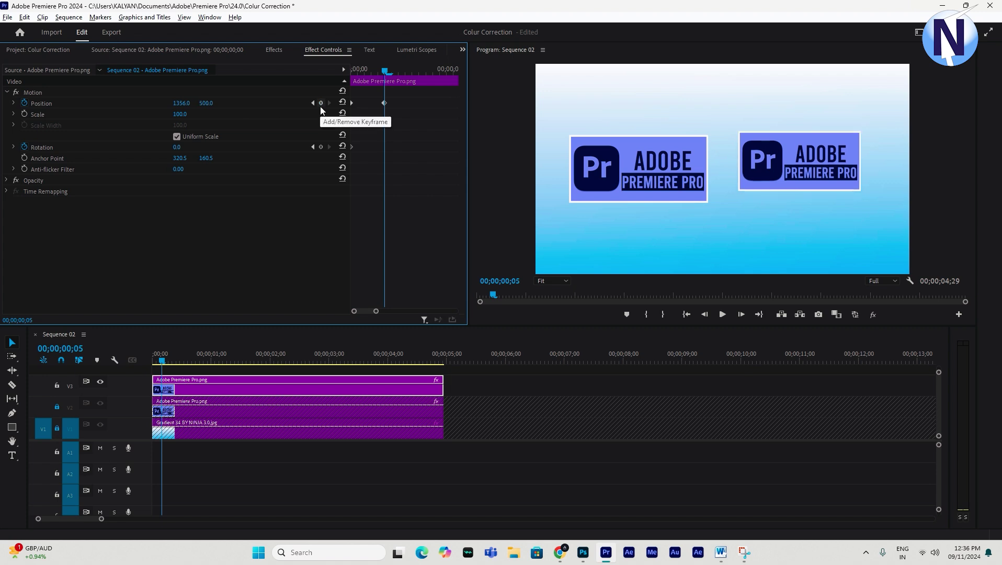
{"action": "left_click", "coordinate": [216, 107]}
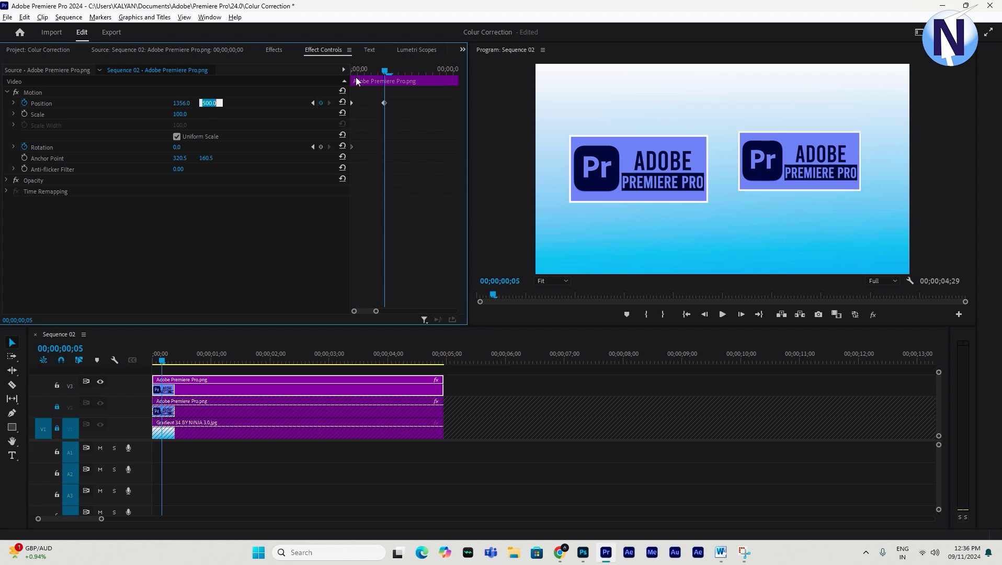
{"action": "type", "text": "450"}
{"action": "key", "text": "Return"}
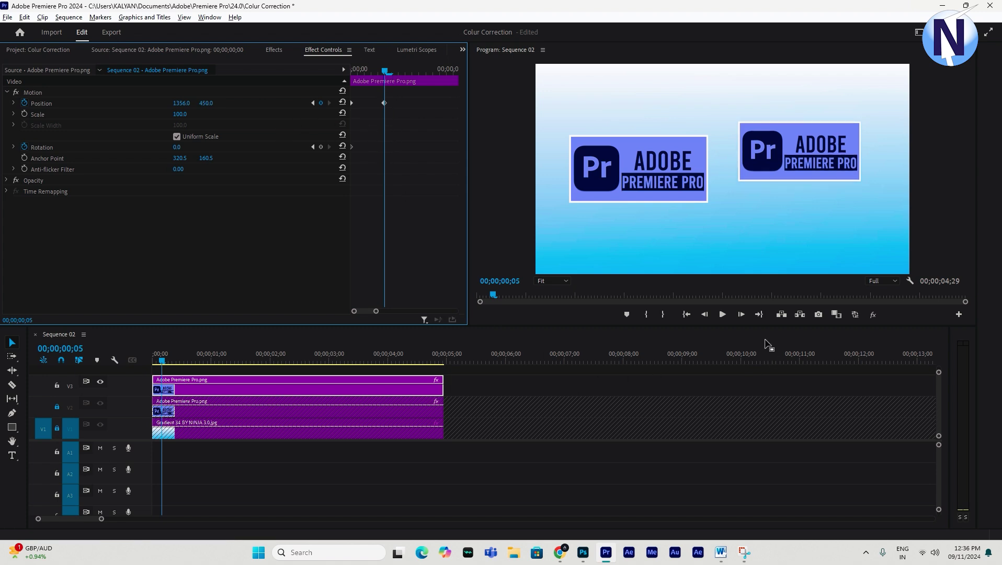
- Add a Position keyframe at 00;00;00;08 with a vertical value of 540 and play back the V3 logo's entrance
{"action": "left_click", "coordinate": [744, 315]}
{"action": "left_click", "coordinate": [744, 315]}
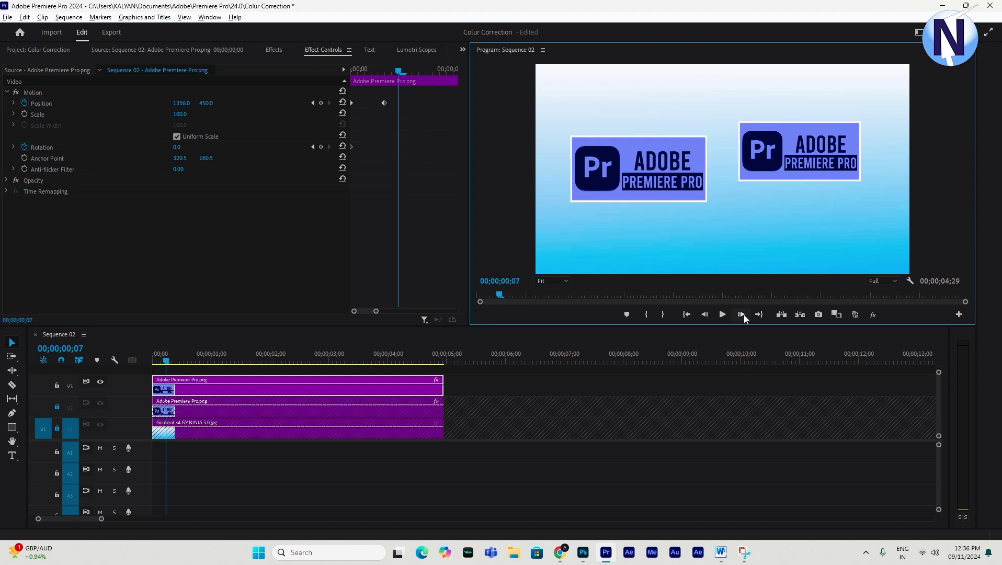
{"action": "left_click", "coordinate": [743, 314]}
{"action": "left_click", "coordinate": [743, 314]}
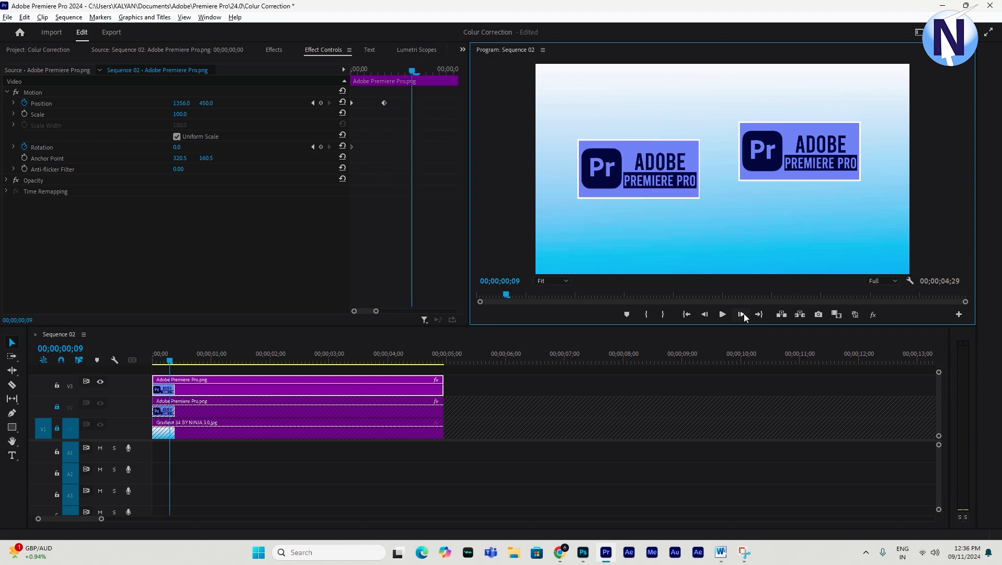
{"action": "left_click", "coordinate": [702, 315]}
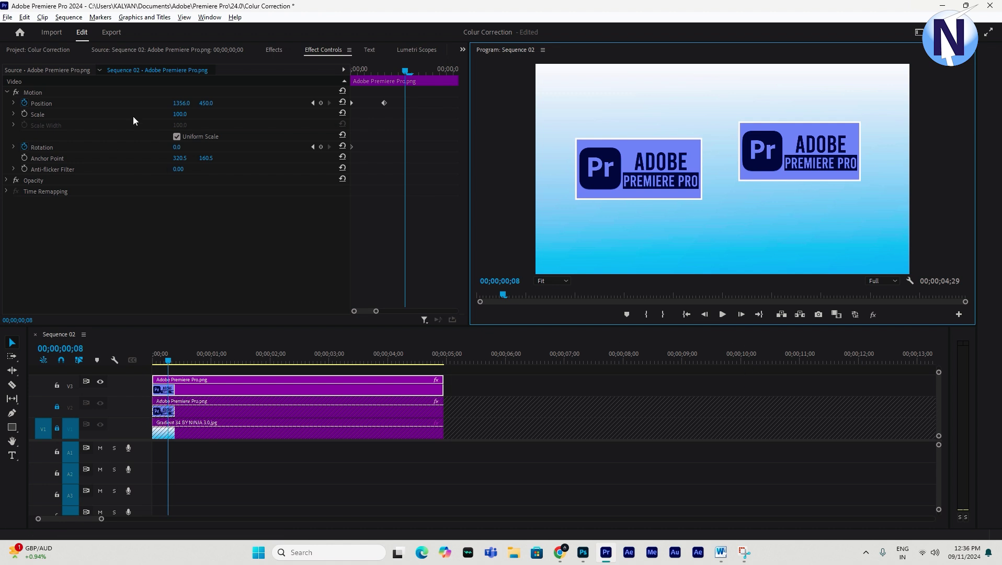
{"action": "left_click", "coordinate": [208, 103]}
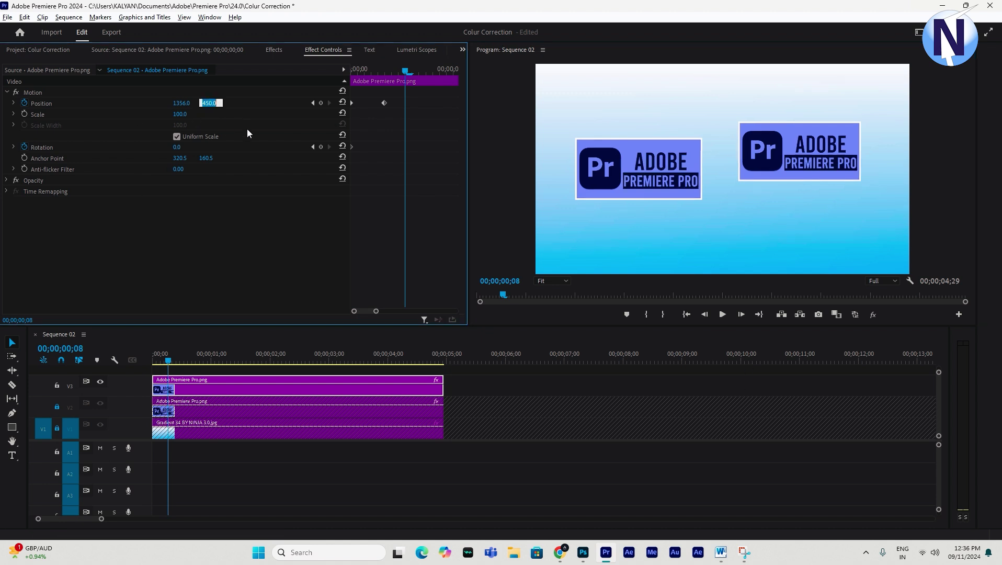
{"action": "type", "text": "540"}
{"action": "key", "text": "Return"}
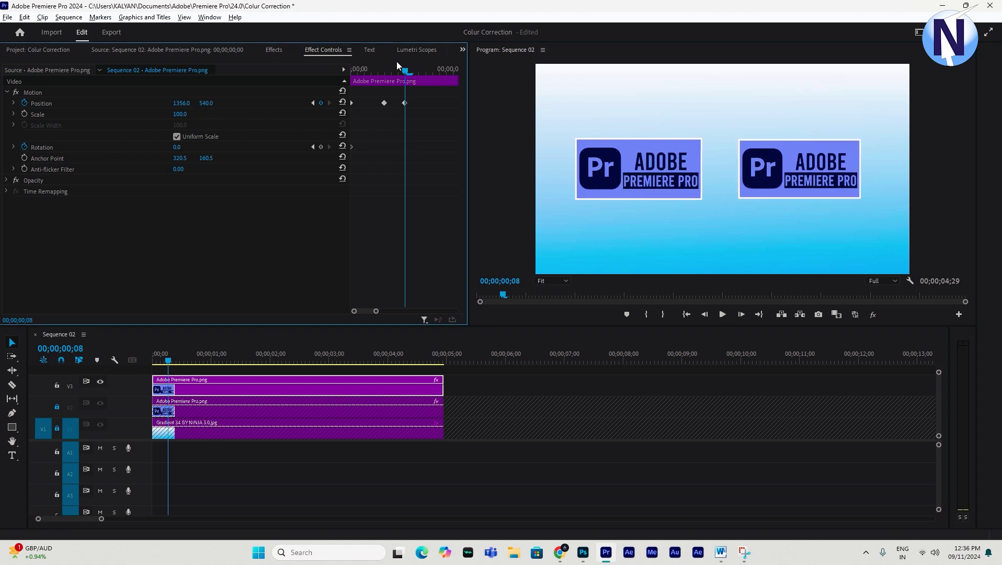
{"action": "left_click_drag", "start_coordinate": [403, 70], "coordinate": [273, 96]}
{"action": "key", "text": "space"}
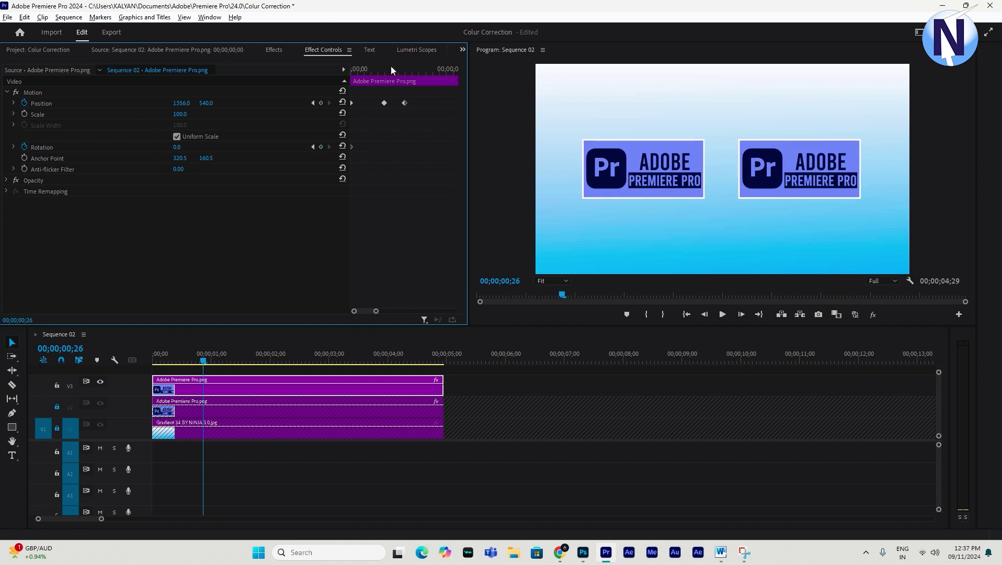
- Add a Rotation keyframe to the V3 logo at 00;00;00;08, alongside its third Position keyframe
{"action": "left_click_drag", "start_coordinate": [390, 67], "coordinate": [406, 88]}
{"action": "left_click", "coordinate": [385, 103]}
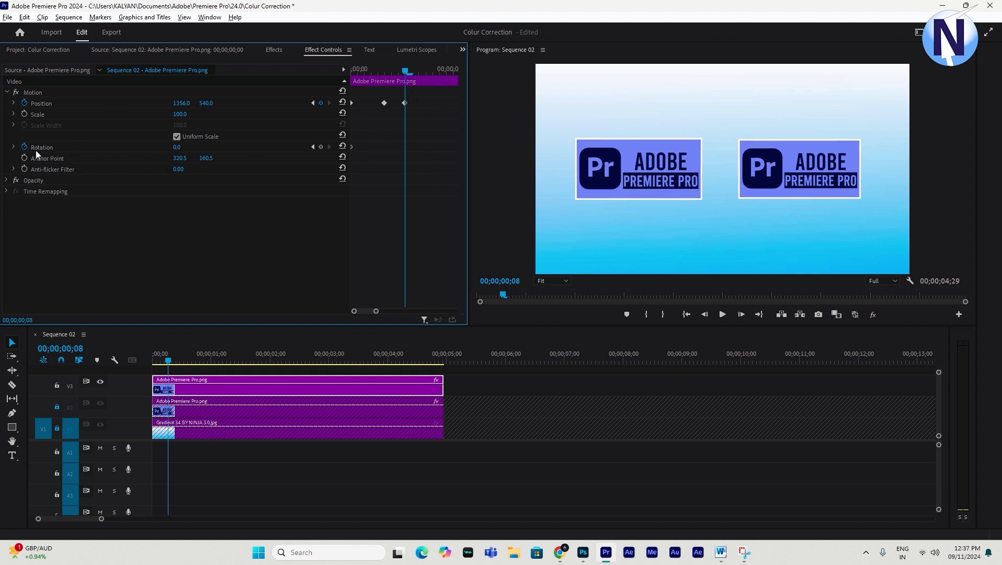
{"action": "left_click", "coordinate": [320, 147]}
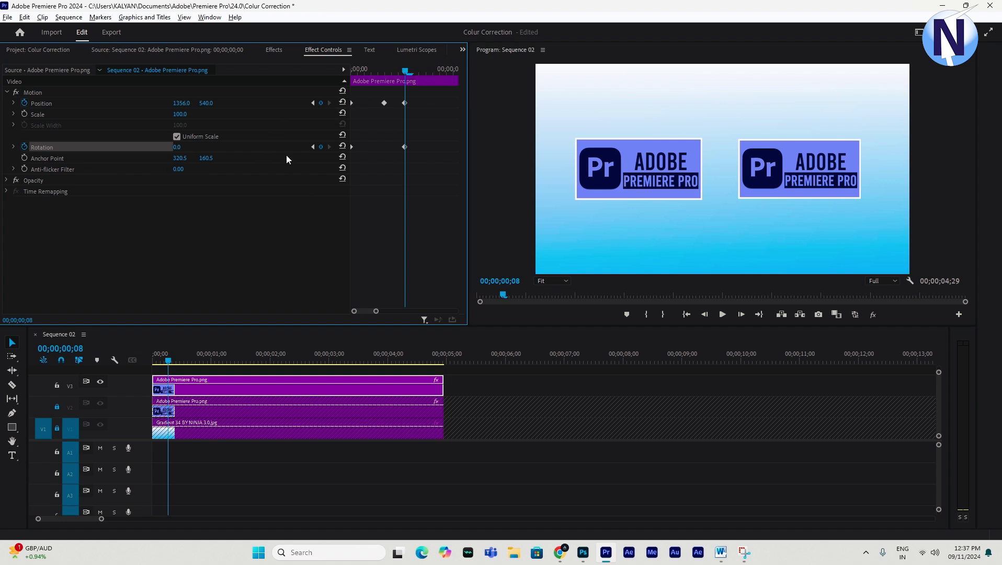
- Add a Rotation keyframe of 3° to the V3 logo at 00;00;00;12
{"action": "left_click", "coordinate": [432, 69]}
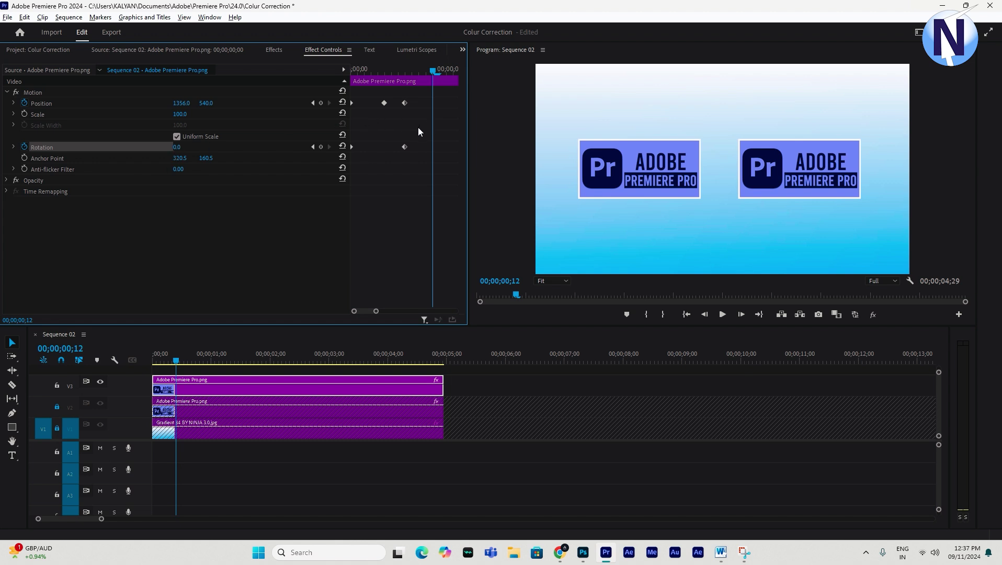
{"action": "left_click", "coordinate": [174, 147]}
{"action": "type", "text": "3"}
{"action": "key", "text": "Return"}
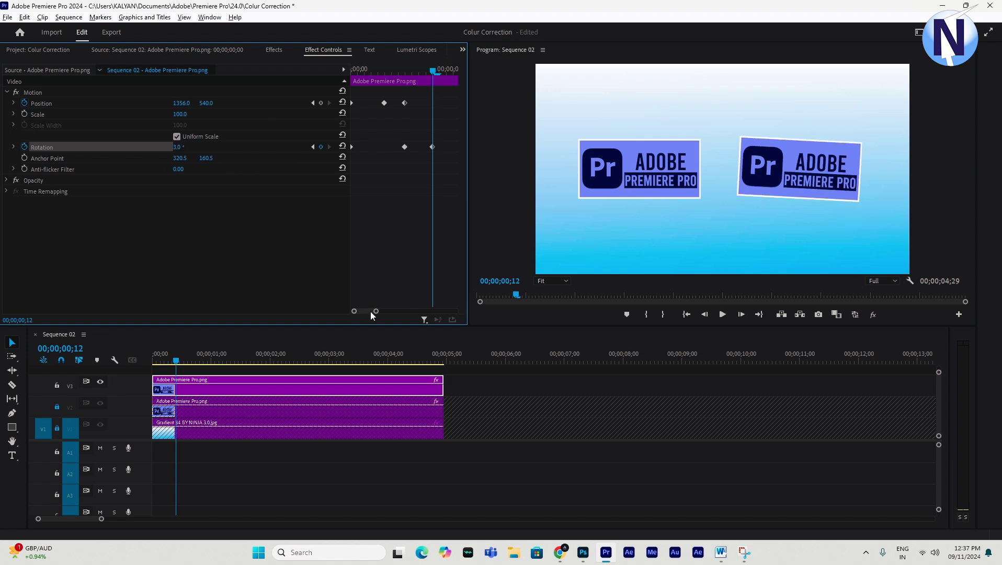
- Add a Rotation keyframe of 0° to the V3 logo at 00;00;00;18
{"action": "left_click_drag", "start_coordinate": [376, 311], "coordinate": [395, 312]}
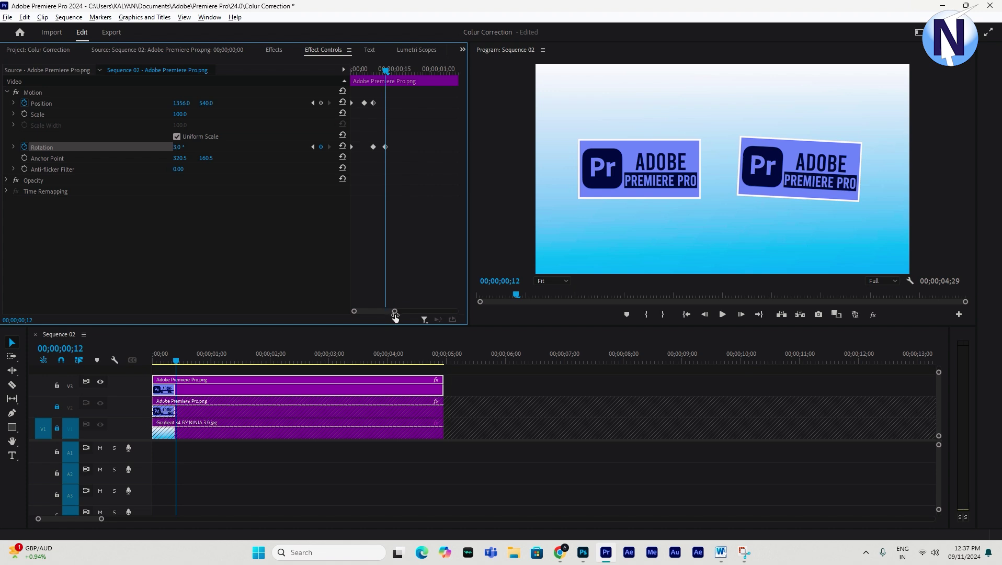
{"action": "left_click", "coordinate": [406, 73]}
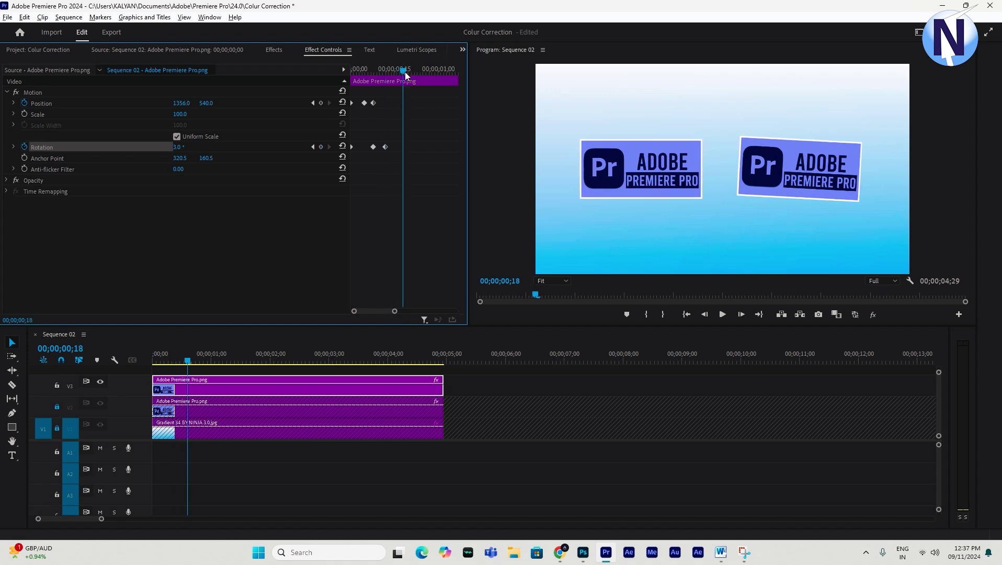
{"action": "left_click", "coordinate": [179, 147]}
{"action": "type", "text": "0"}
{"action": "key", "text": "Return"}
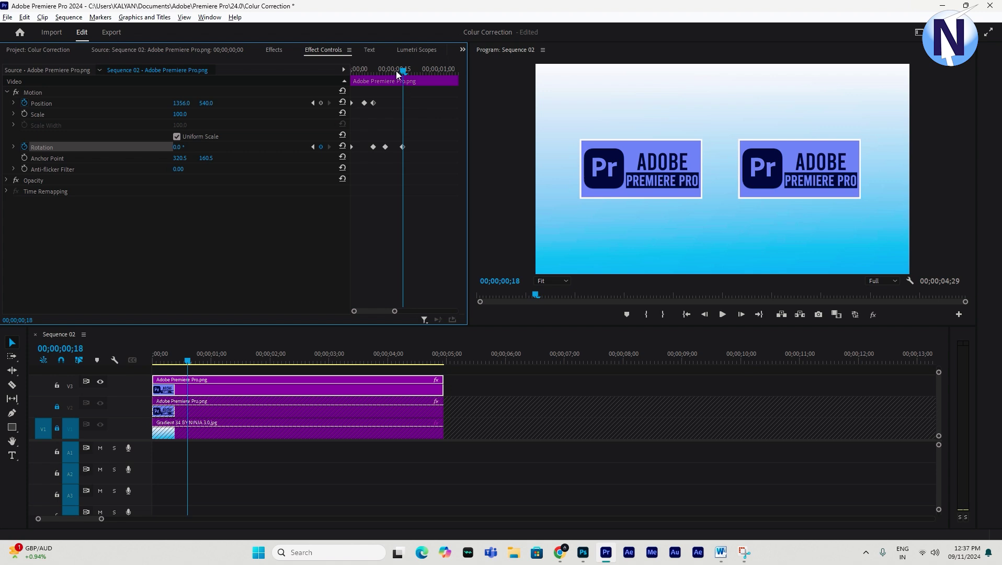
- Add a Rotation keyframe of -3° to the V3 logo at 00;00;00;24
{"action": "left_click_drag", "start_coordinate": [396, 71], "coordinate": [421, 78]}
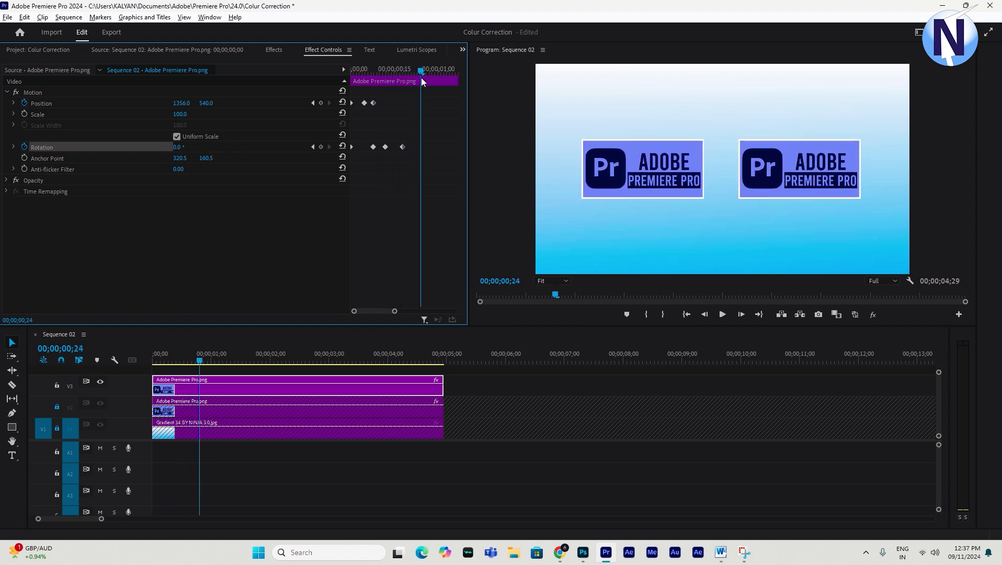
{"action": "left_click", "coordinate": [177, 147]}
{"action": "type", "text": "-3"}
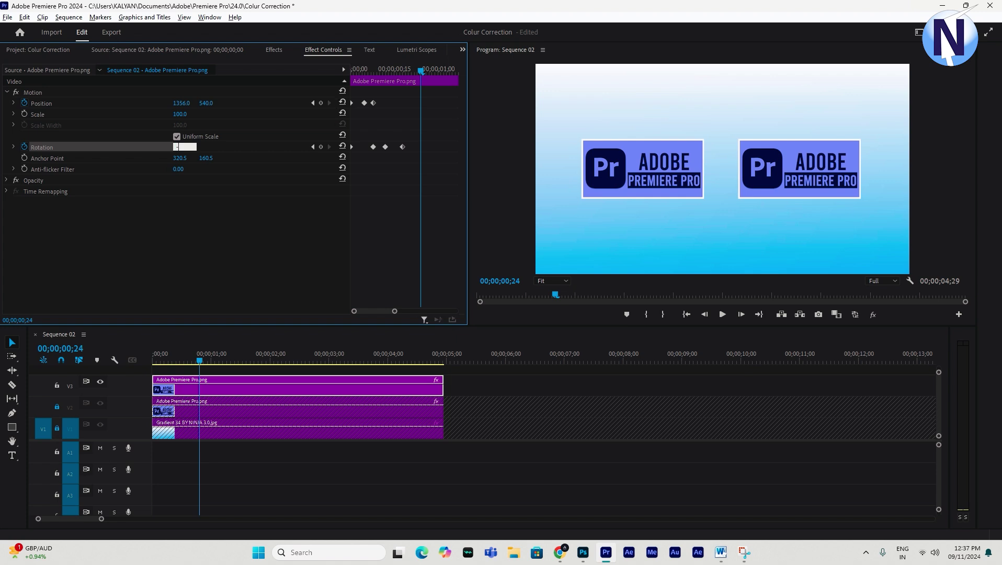
{"action": "key", "text": "Return"}
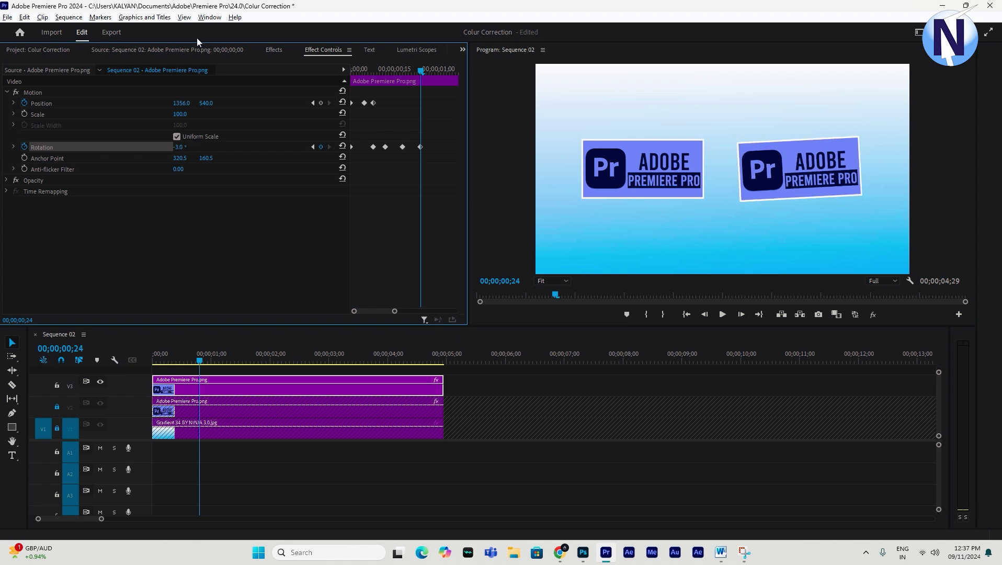
- Play back the V3 logo's entrance to check its rotation wobble
{"action": "left_click_drag", "start_coordinate": [423, 75], "coordinate": [473, 84]}
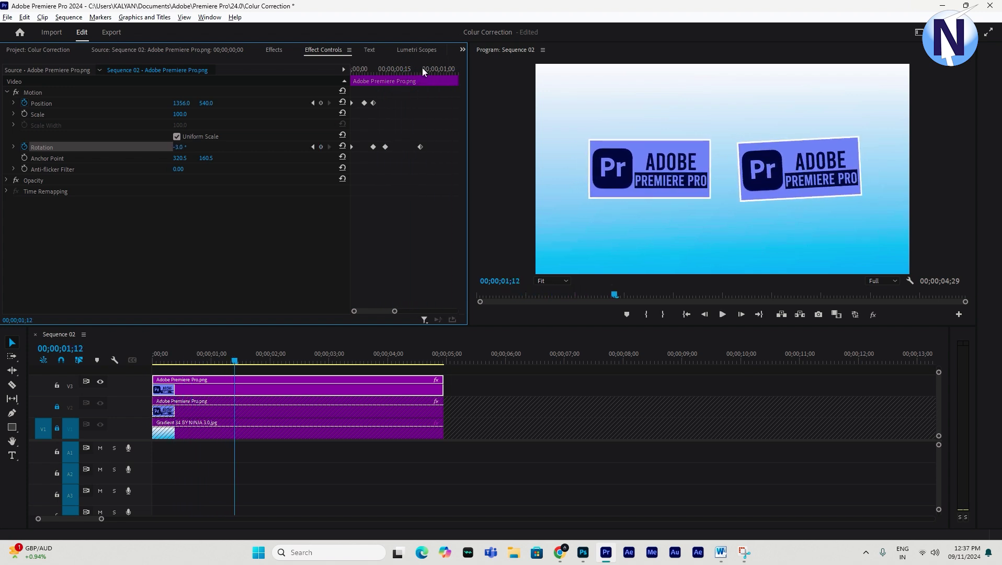
{"action": "left_click", "coordinate": [416, 50]}
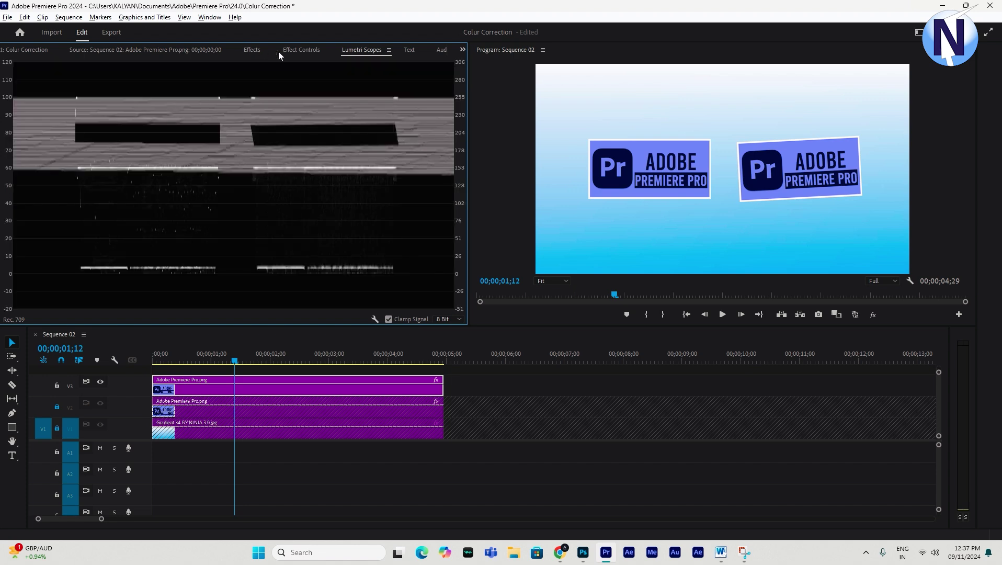
{"action": "left_click", "coordinate": [298, 51]}
{"action": "left_click", "coordinate": [373, 67]}
{"action": "key", "text": "space"}
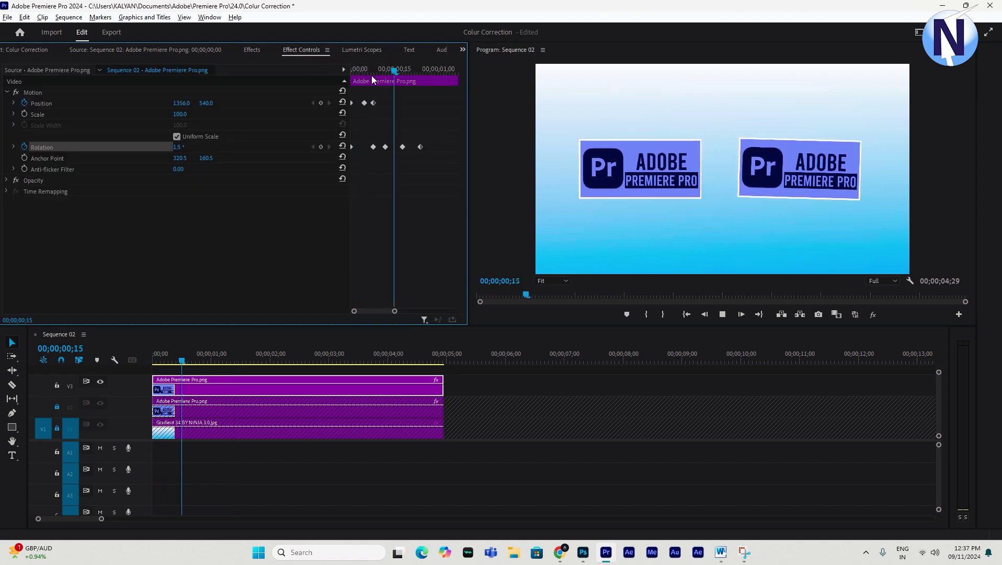
{"action": "key", "text": "space"}
- Add a Rotation keyframe of 0° to the V3 logo at 00;00;01;00
{"action": "left_click_drag", "start_coordinate": [408, 68], "coordinate": [420, 105]}
{"action": "left_click_drag", "start_coordinate": [432, 71], "coordinate": [441, 79]}
{"action": "left_click", "coordinate": [180, 147]}
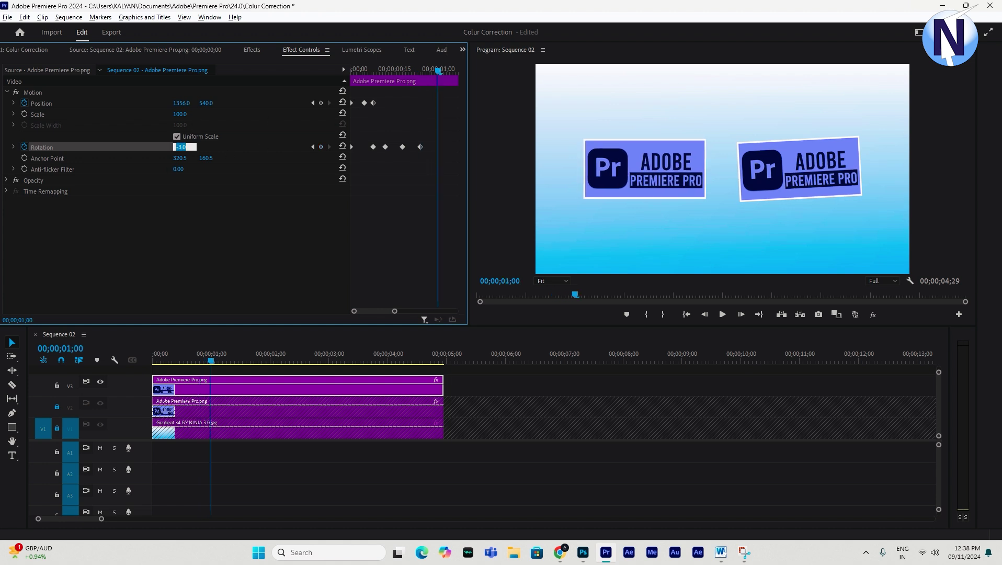
{"action": "type", "text": "0"}
{"action": "key", "text": "Return"}
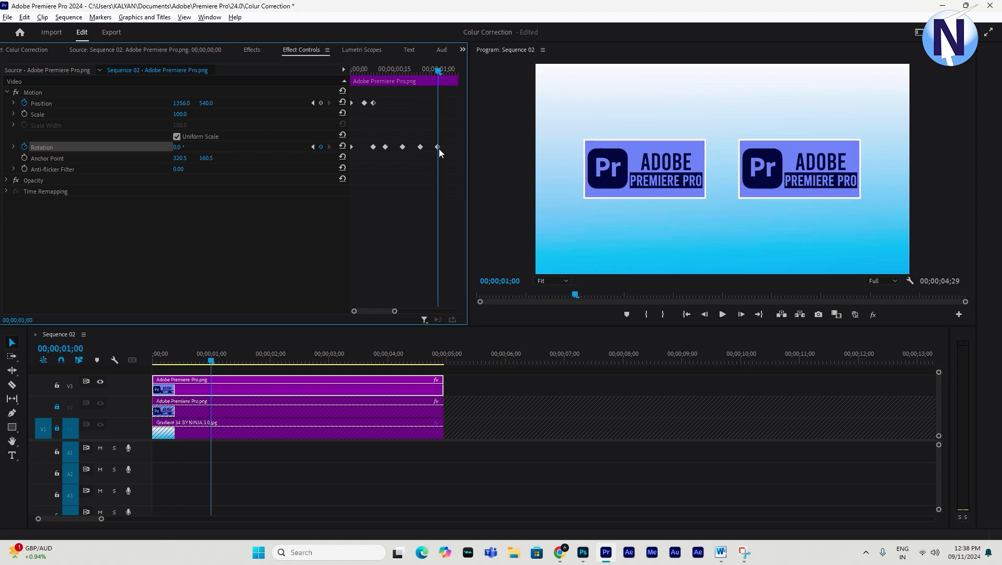
- Shift the V3 logo's last four Rotation keyframes later so they end at 00;00;01;06, and play back the wobble
{"action": "mouse_move", "coordinate": [437, 146]}
{"action": "left_mouse_down"}
{"action": "mouse_move", "coordinate": [455, 147]}
{"action": "mouse_move", "coordinate": [390, 148]}
{"action": "mouse_move", "coordinate": [420, 147]}
{"action": "left_mouse_up"}
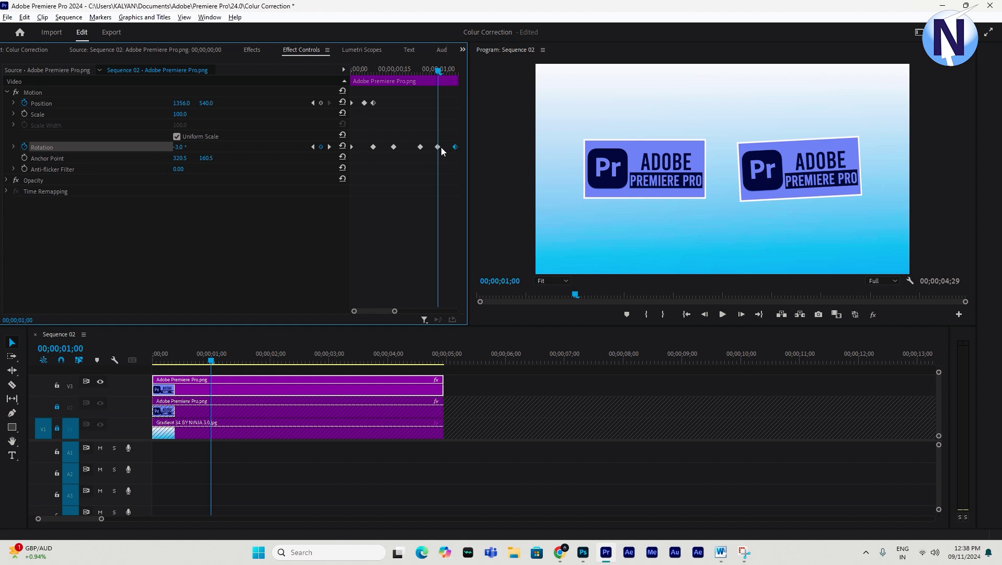
{"action": "left_click", "coordinate": [438, 147]}
{"action": "left_click_drag", "start_coordinate": [423, 72], "coordinate": [328, 81]}
{"action": "key", "text": "space"}
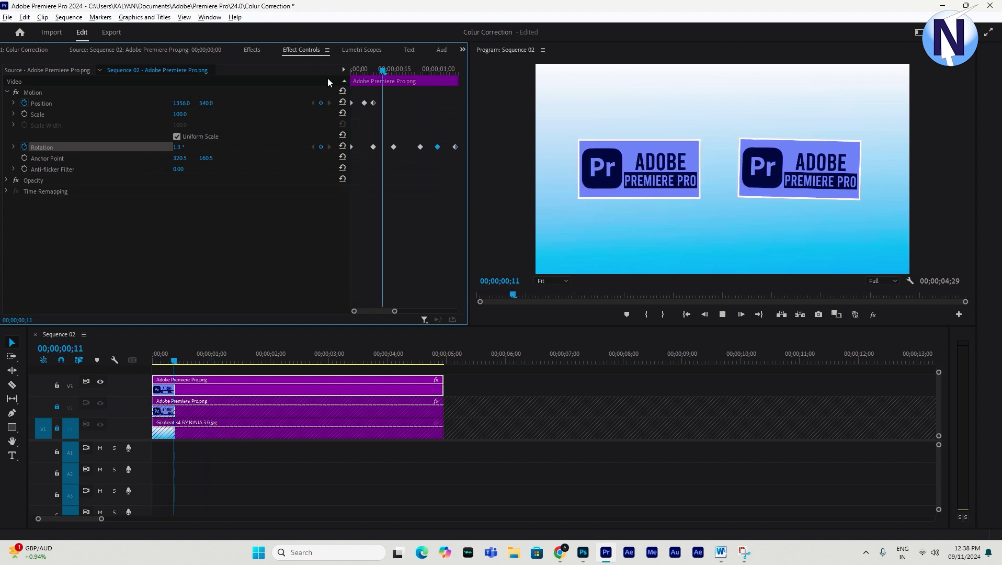
{"action": "key", "text": "space"}
- Add a Position keyframe to the V3 logo at 00;00;01;06 and move it near the clip's end, to 00;00;04;19
{"action": "left_click_drag", "start_coordinate": [438, 68], "coordinate": [457, 78]}
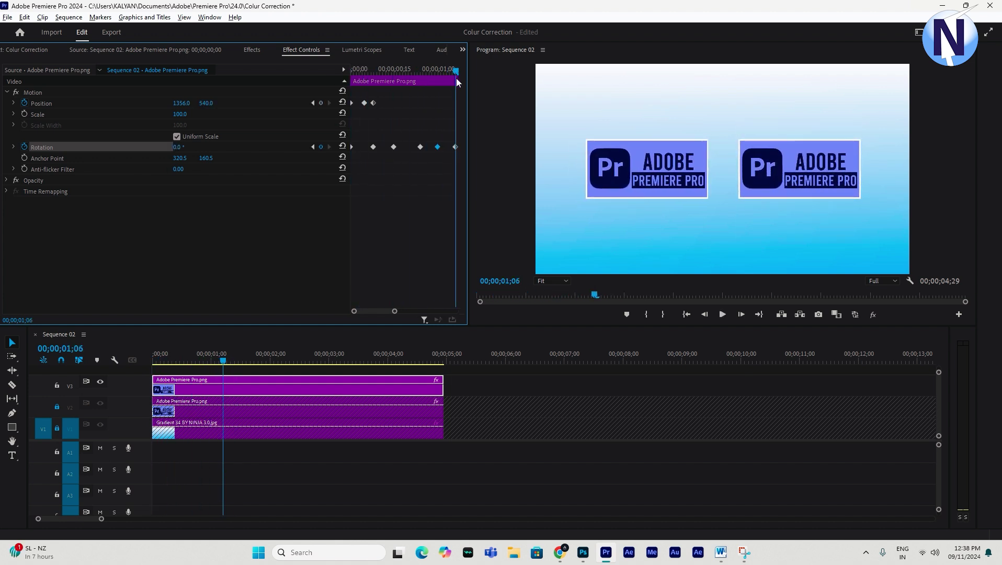
{"action": "left_click", "coordinate": [319, 104]}
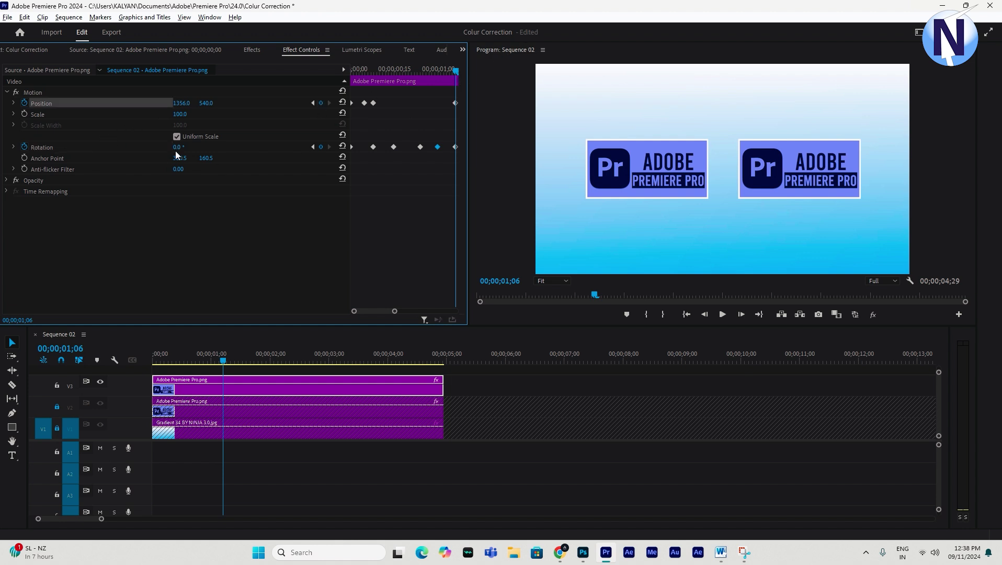
{"action": "left_click", "coordinate": [742, 315]}
{"action": "left_click", "coordinate": [742, 315]}
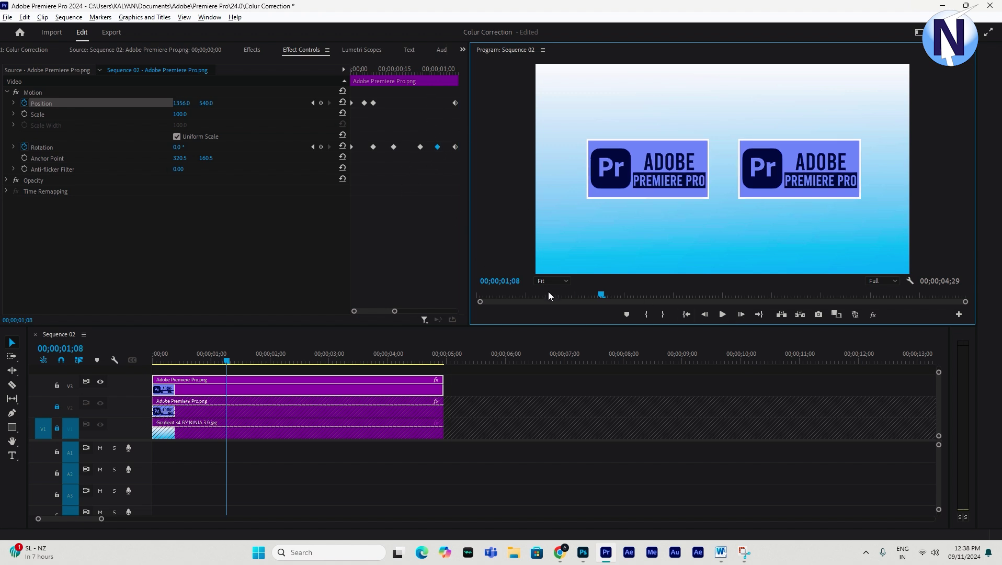
{"action": "left_click_drag", "start_coordinate": [395, 313], "coordinate": [459, 311]}
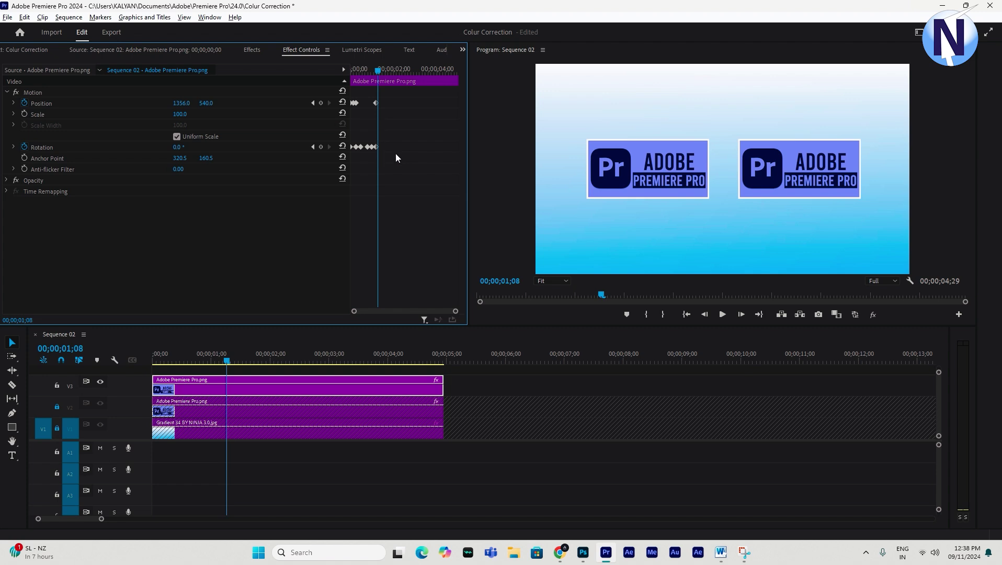
{"action": "left_click_drag", "start_coordinate": [377, 70], "coordinate": [454, 87]}
{"action": "left_click_drag", "start_coordinate": [375, 104], "coordinate": [448, 123]}
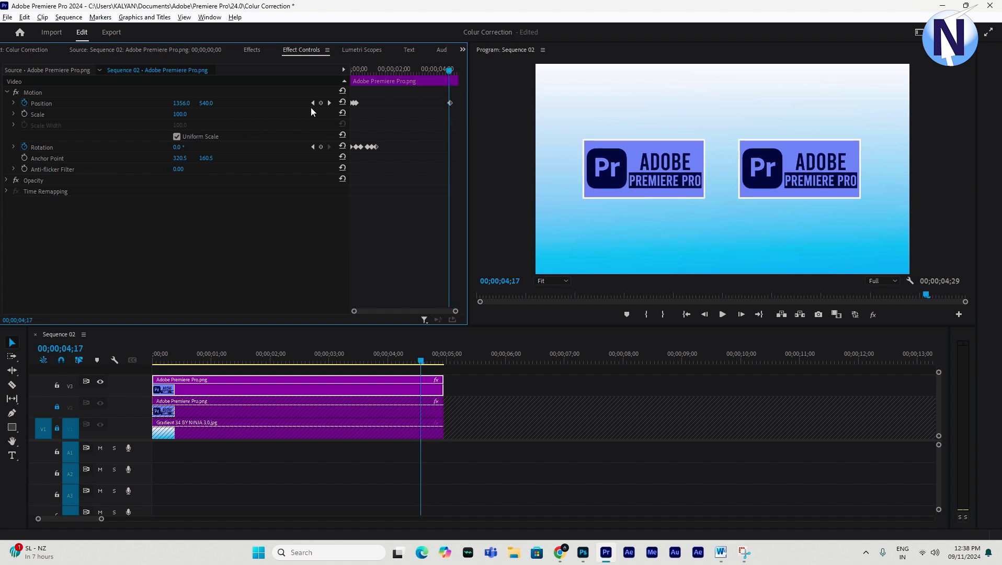
- Advance five frames past the last Position keyframe and set the V3 logo's vertical Position to 1299 at 00;00;04;24
{"action": "left_click", "coordinate": [329, 102]}
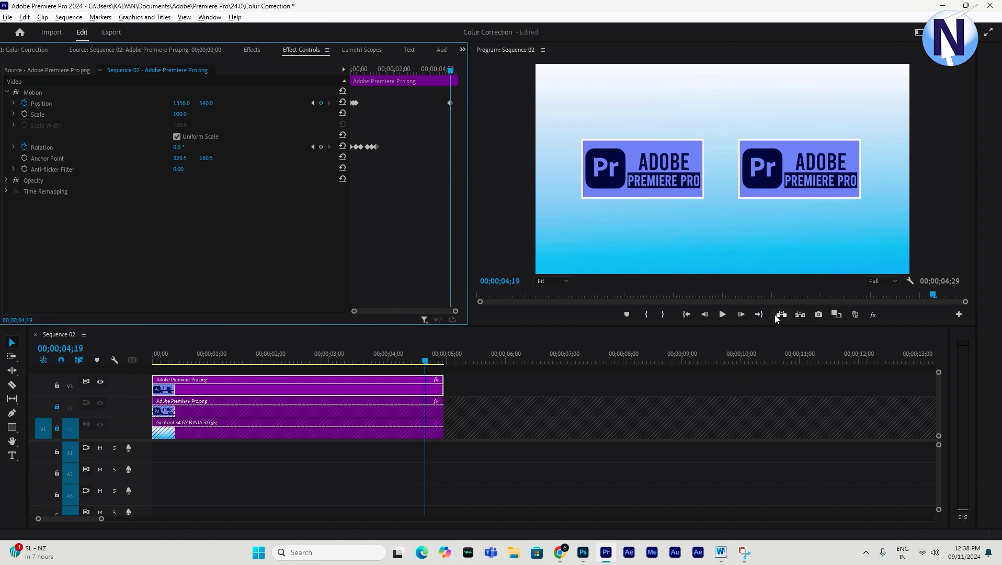
{"action": "left_click", "coordinate": [741, 314]}
{"action": "left_click", "coordinate": [742, 315]}
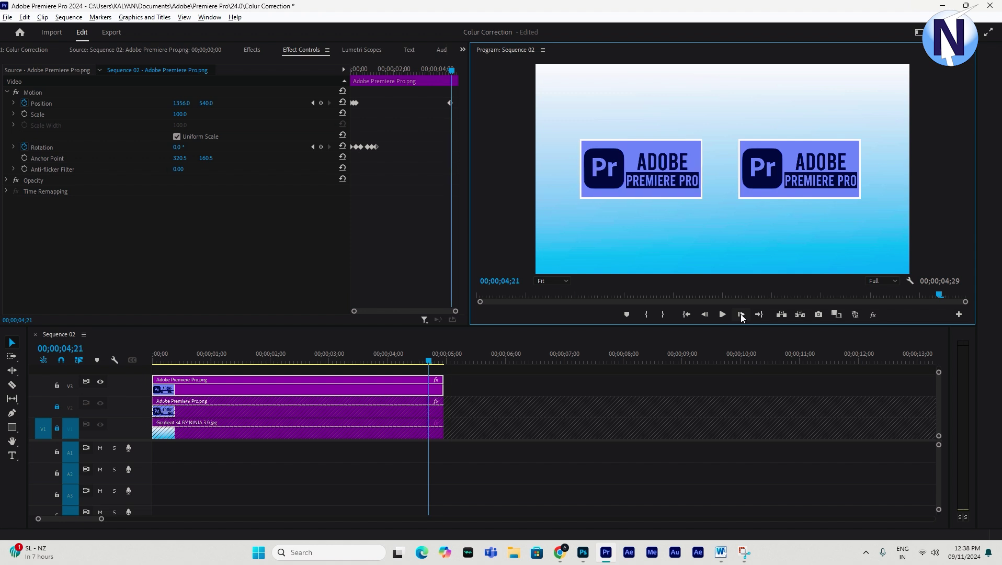
{"action": "left_click", "coordinate": [741, 314]}
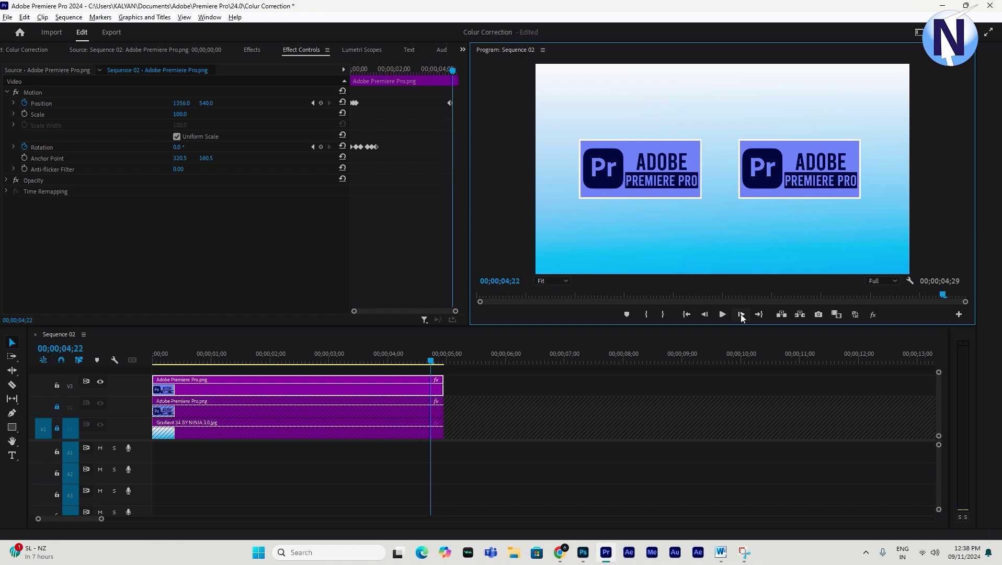
{"action": "left_click", "coordinate": [741, 314]}
{"action": "left_click", "coordinate": [742, 314]}
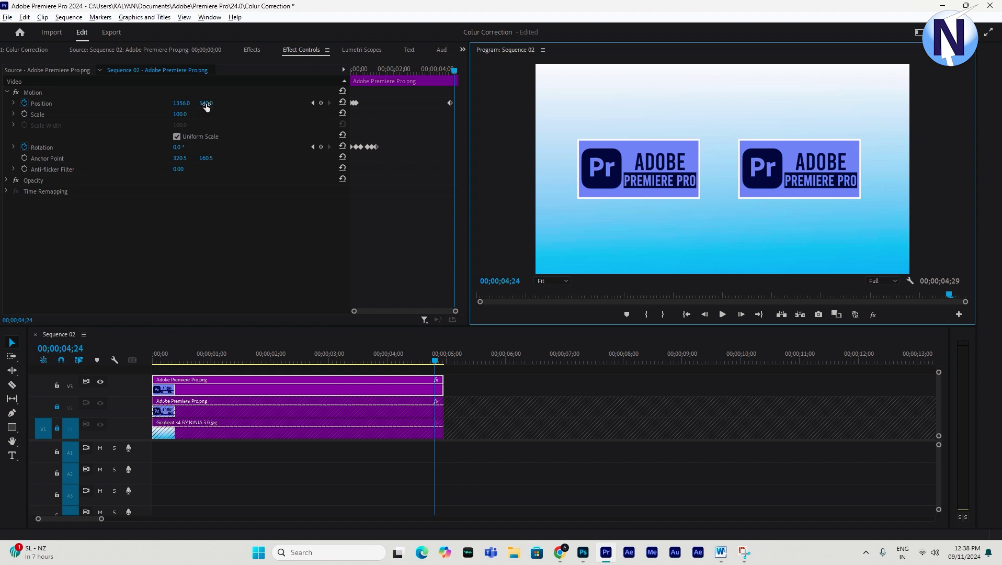
{"action": "left_click_drag", "start_coordinate": [205, 103], "coordinate": [595, 104]}
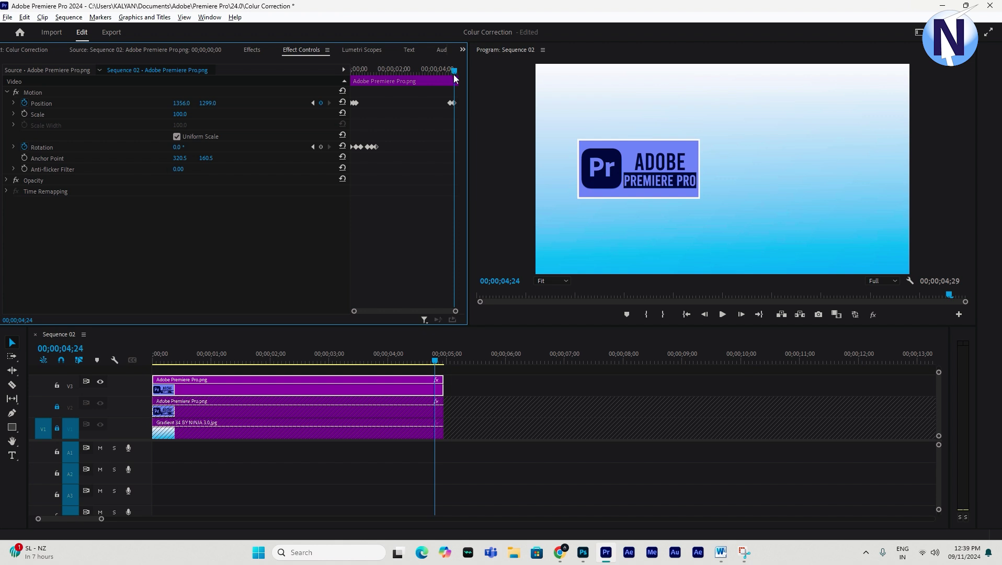
- Spread the V3 logo's last three Rotation keyframes across the rest of the clip, with the final one at 00;00;04;21
{"action": "left_click_drag", "start_coordinate": [453, 74], "coordinate": [452, 79]}
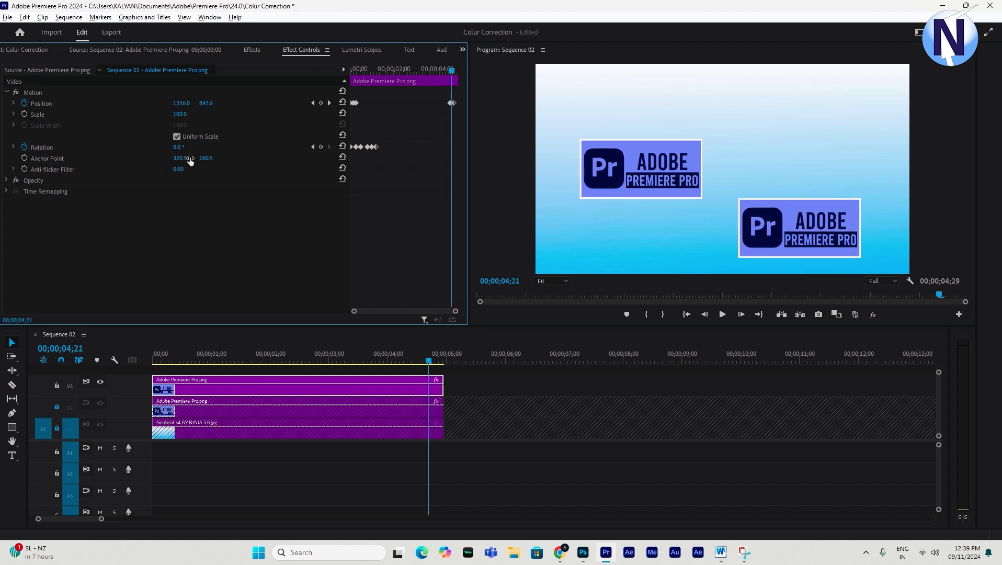
{"action": "left_click_drag", "start_coordinate": [377, 146], "coordinate": [453, 147]}
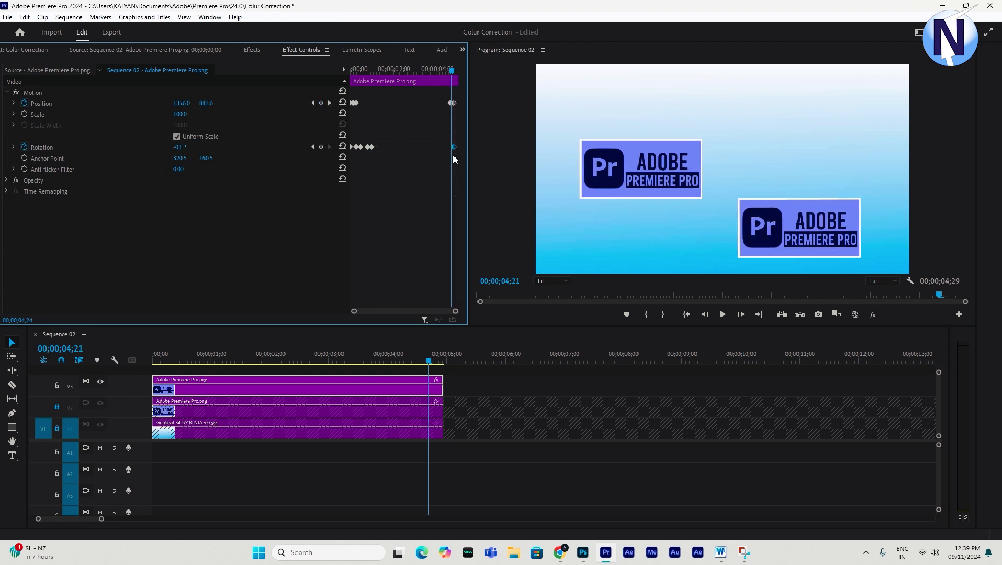
{"action": "left_click_drag", "start_coordinate": [373, 147], "coordinate": [396, 148]}
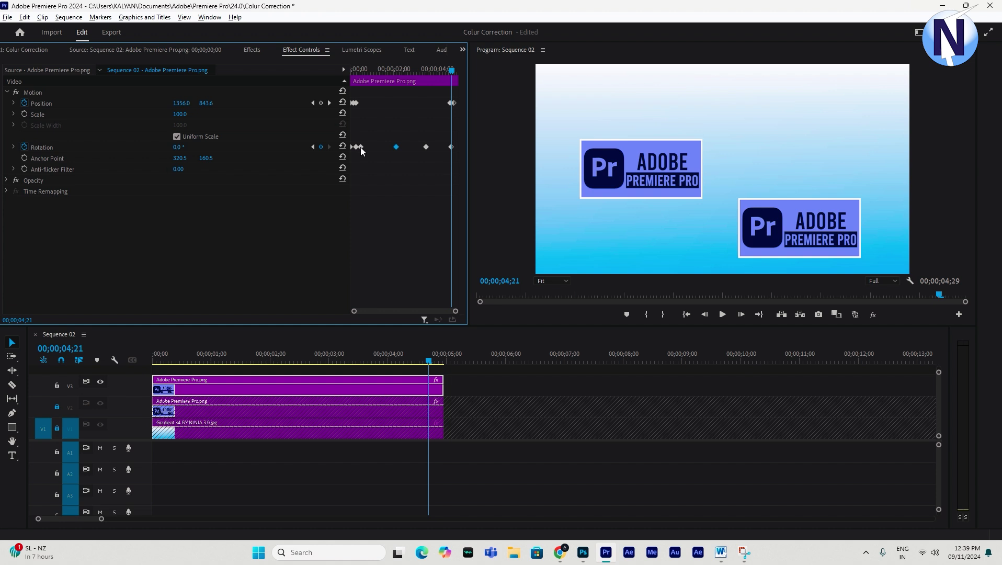
- Play back the sequence from the start and check the entrance, wobble and exit of both logos
{"action": "left_click", "coordinate": [351, 72]}
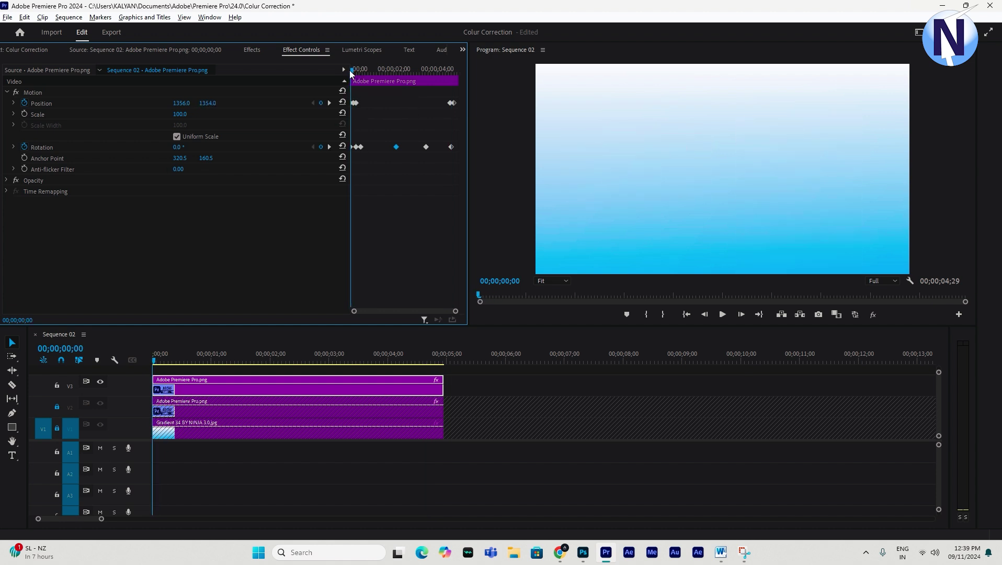
{"action": "key", "text": "space"}
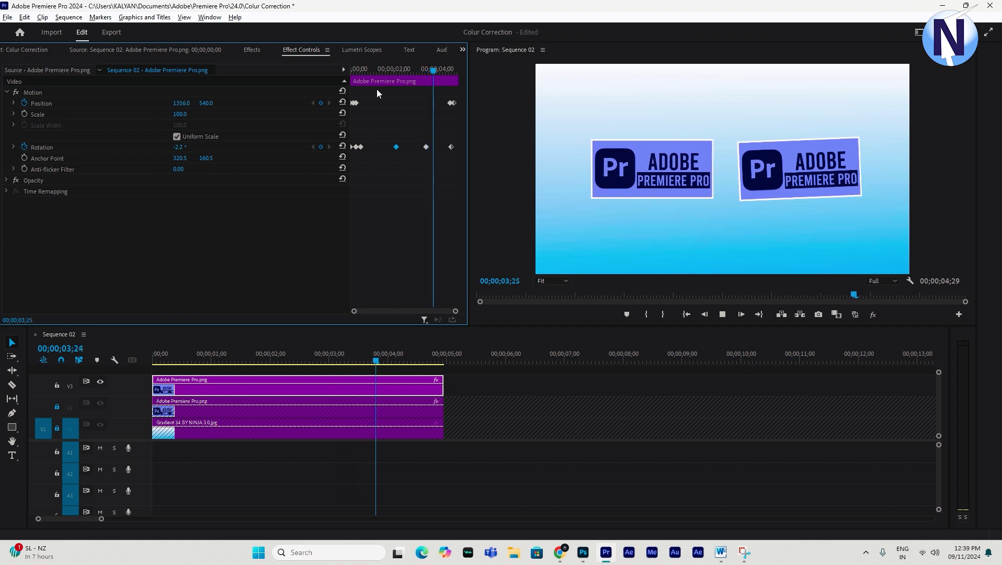
{"action": "key", "text": "Home"}
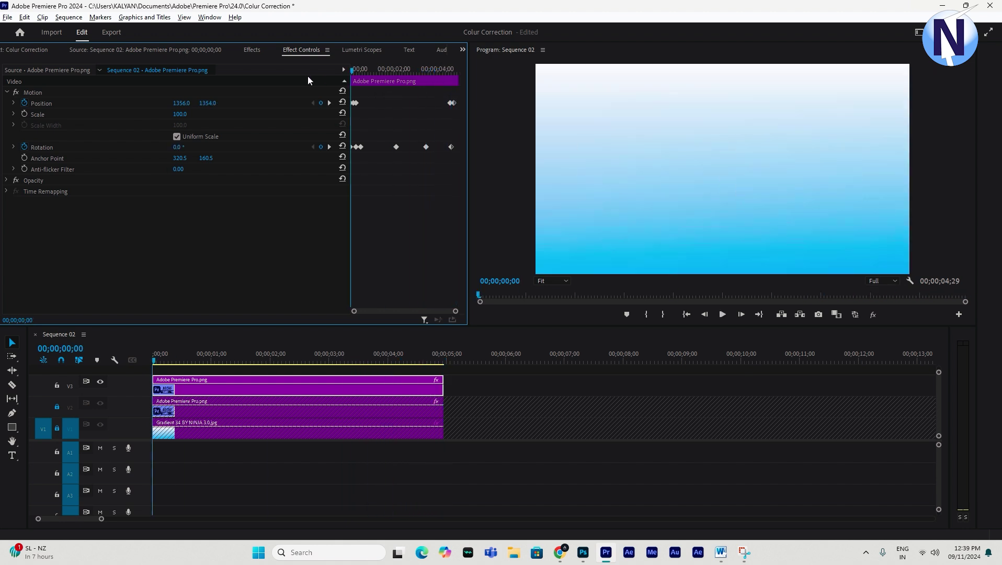
{"action": "key", "text": "space"}
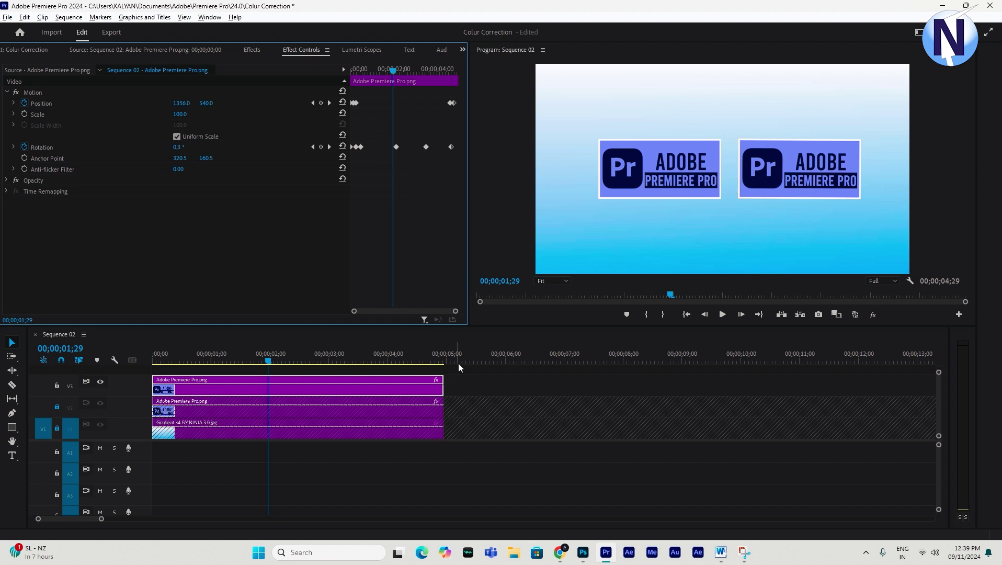
{"action": "left_click_drag", "start_coordinate": [250, 356], "coordinate": [125, 363]}
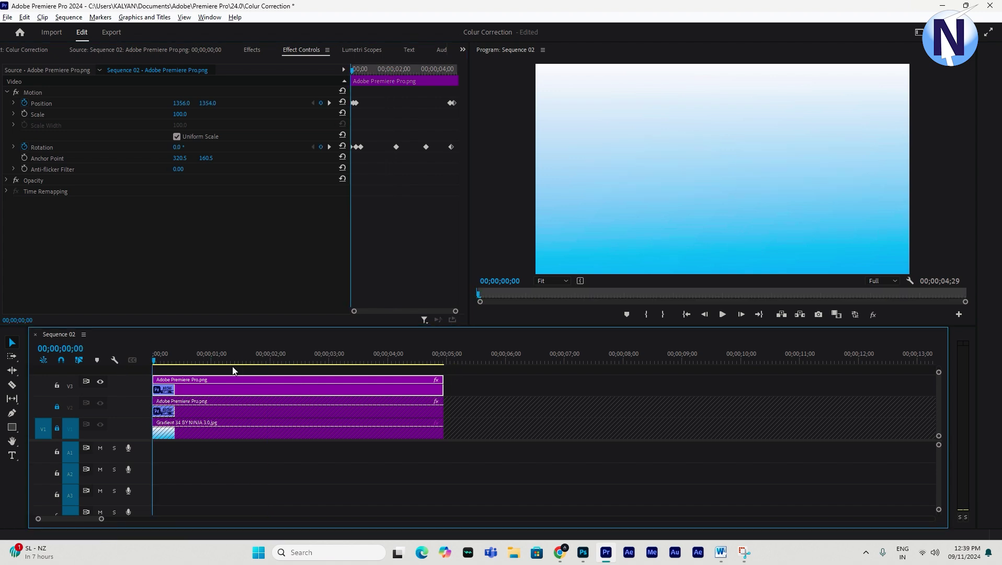
{"action": "key", "text": "End"}
{"action": "key", "text": "Left"}
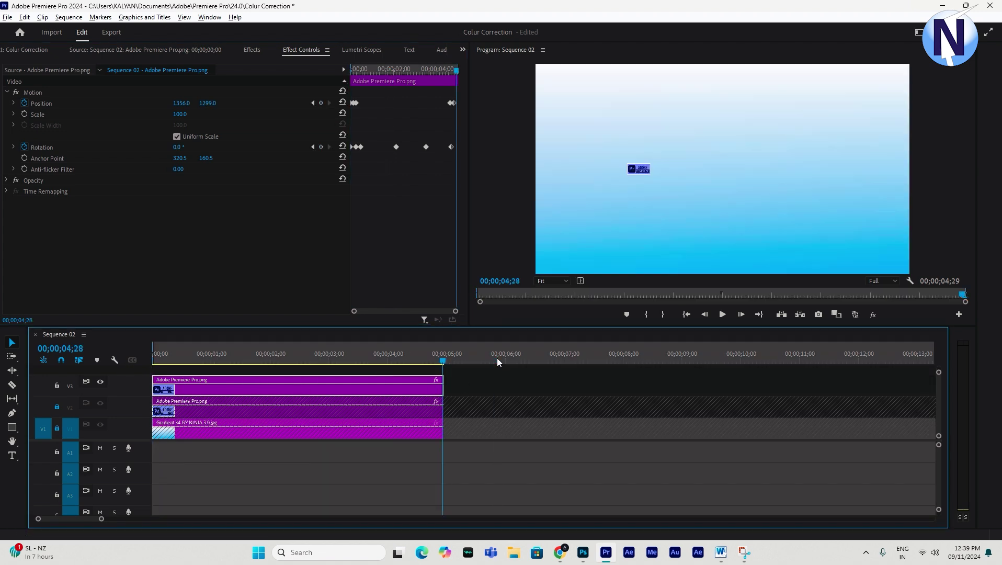
{"action": "left_click_drag", "start_coordinate": [443, 345], "coordinate": [140, 388]}
{"action": "key", "text": "space"}
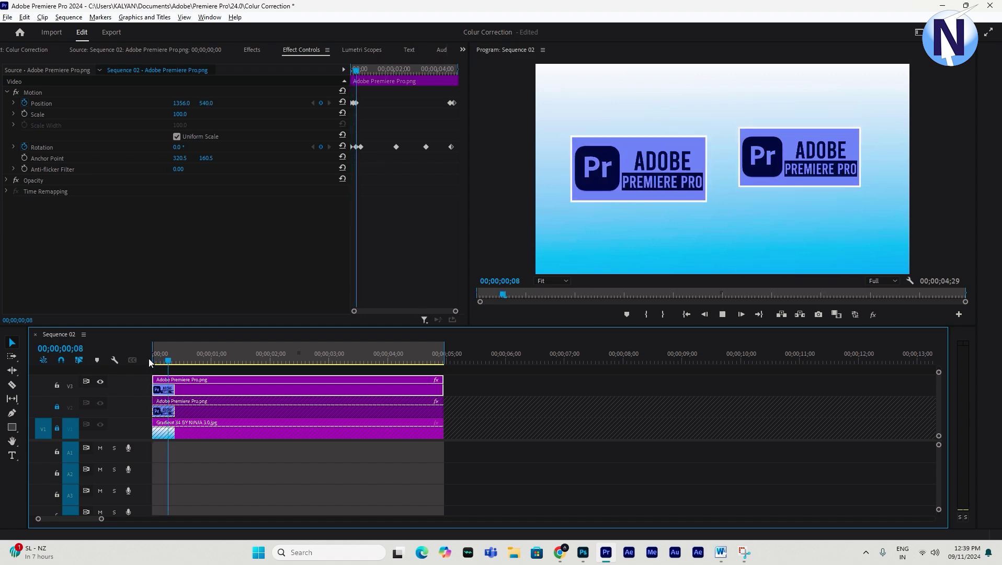